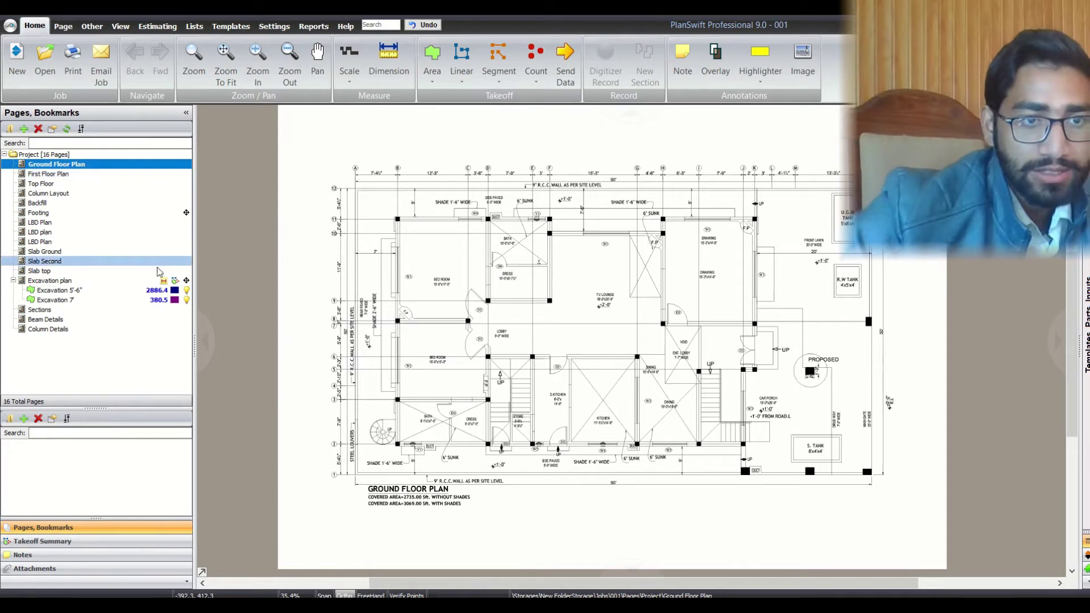
# Open the Excavation page and check its Excavation 5'-6" (2886.4) and Excavation 7' (380.5) areas.
pyautogui.click(125, 282)
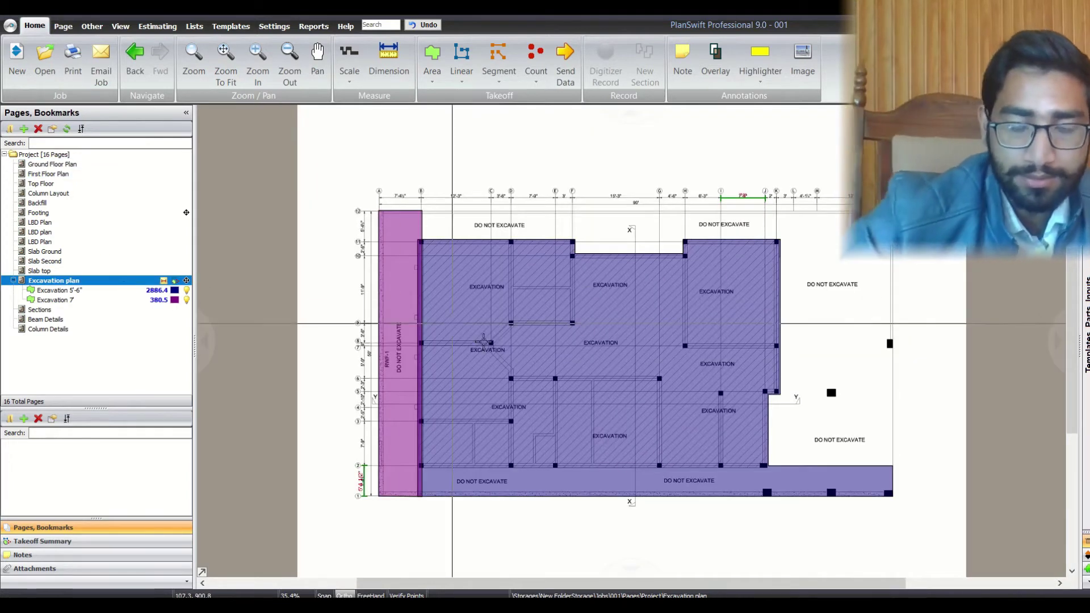
pyautogui.scroll(2, 484, 341)
pyautogui.scroll(-3, 457, 306)
pyautogui.moveTo(305, 158); pyautogui.dragTo(934, 540)
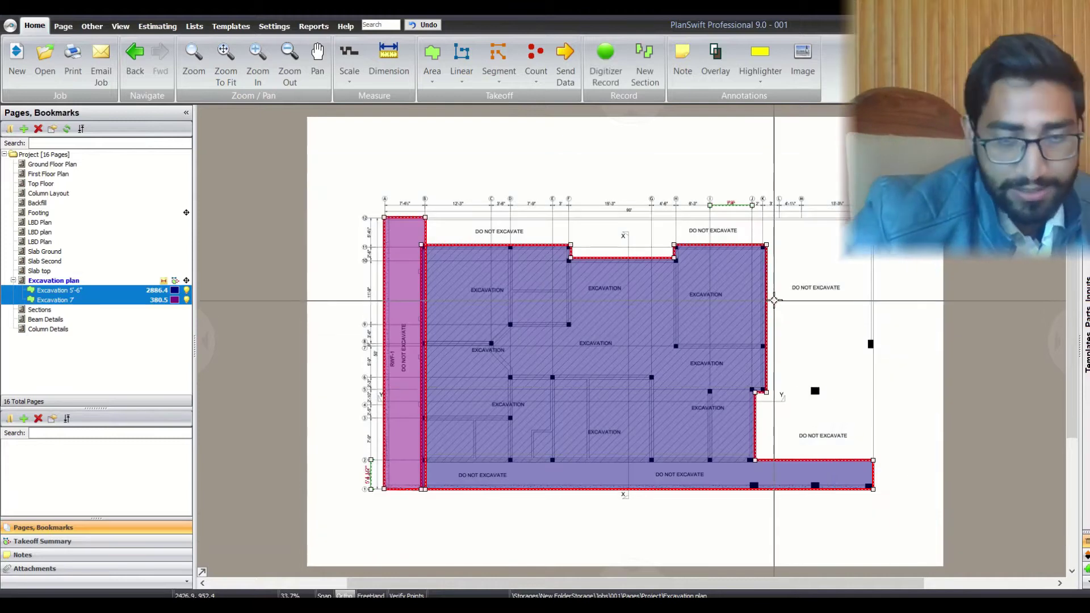
pyautogui.click(774, 300)
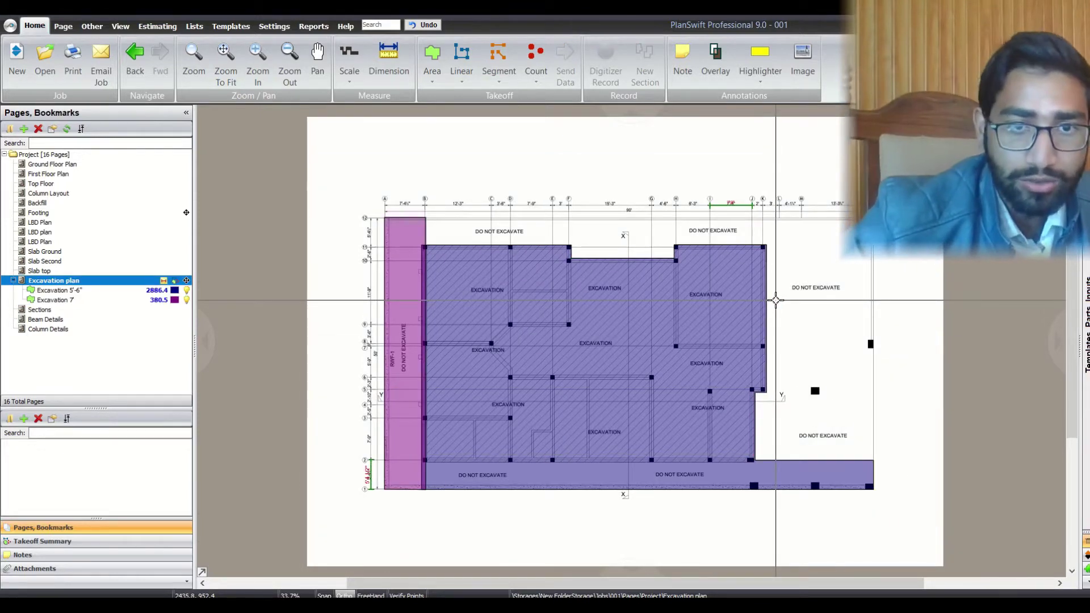
pyautogui.moveTo(357, 199); pyautogui.dragTo(895, 502)
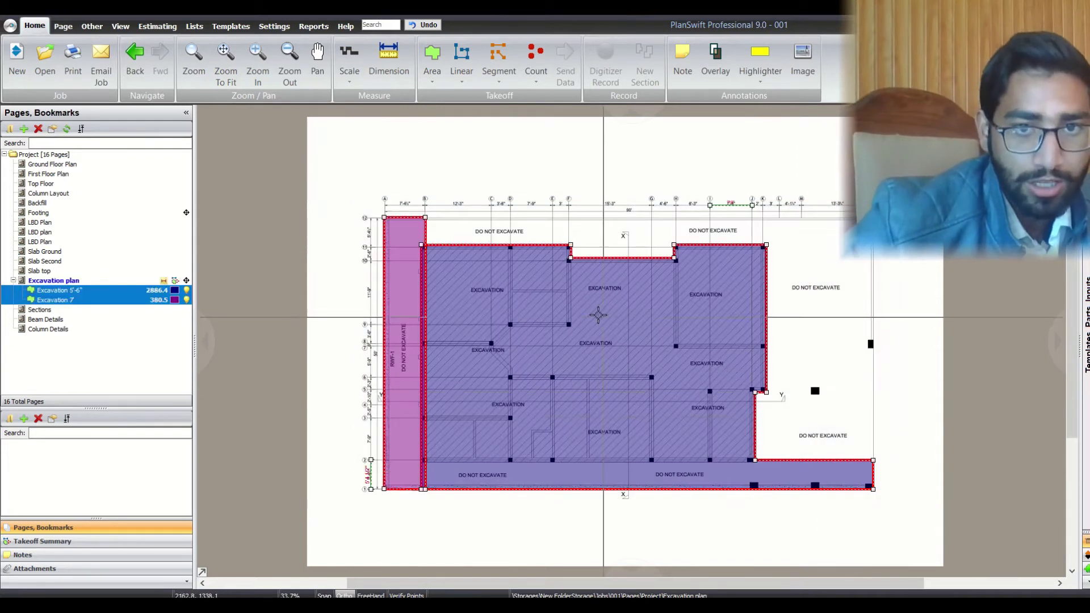
pyautogui.click(546, 229)
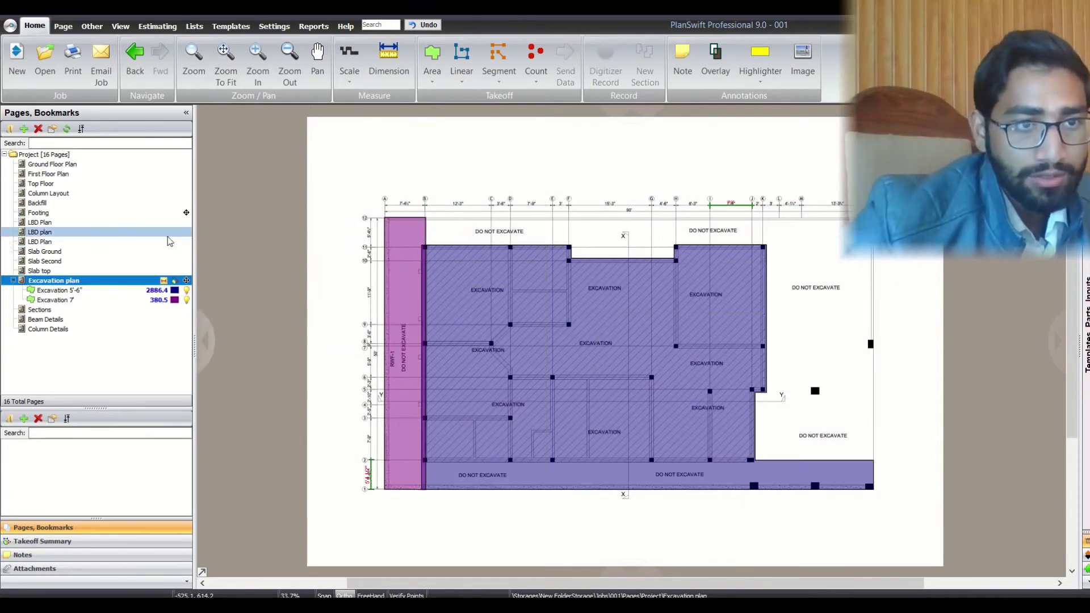
# Open the Footing page and centre the whole footing sheet in view.
pyautogui.click(129, 215)
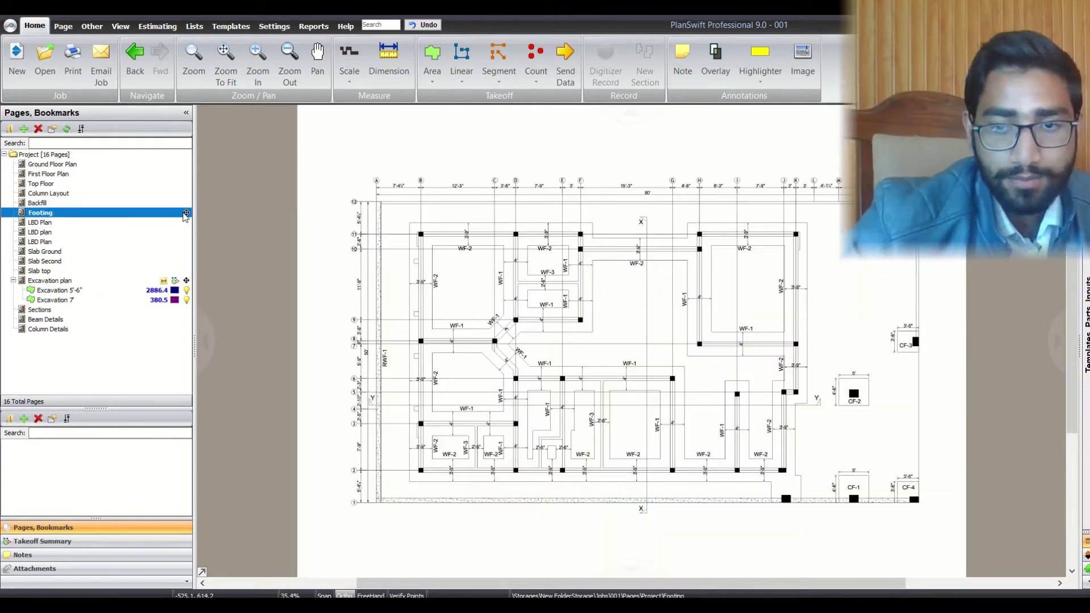
pyautogui.scroll(1, 662, 348)
pyautogui.scroll(-1, 709, 306)
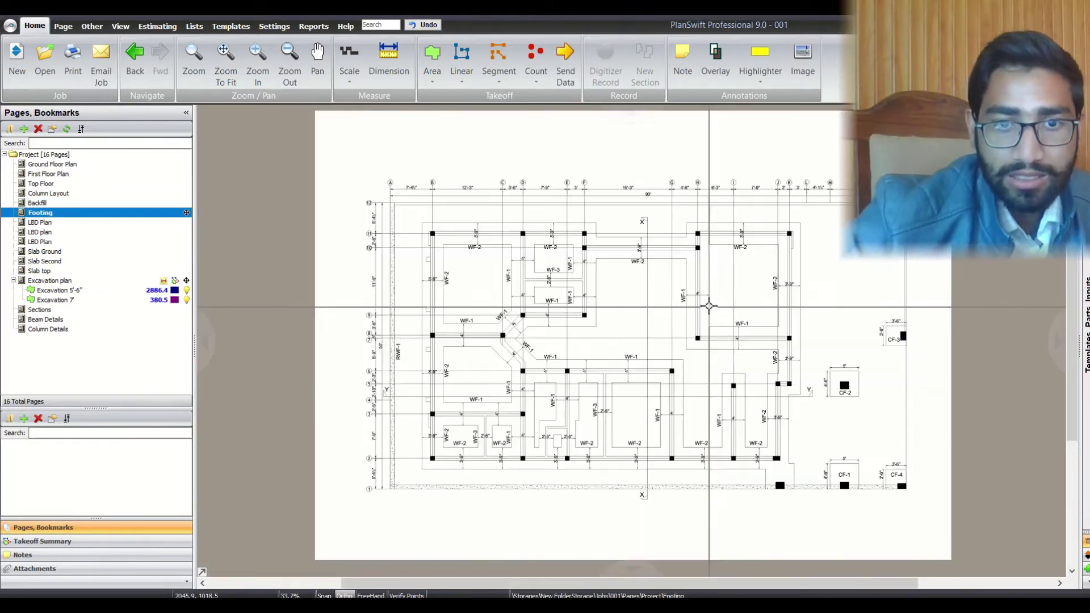
pyautogui.scroll(4, 400, 212)
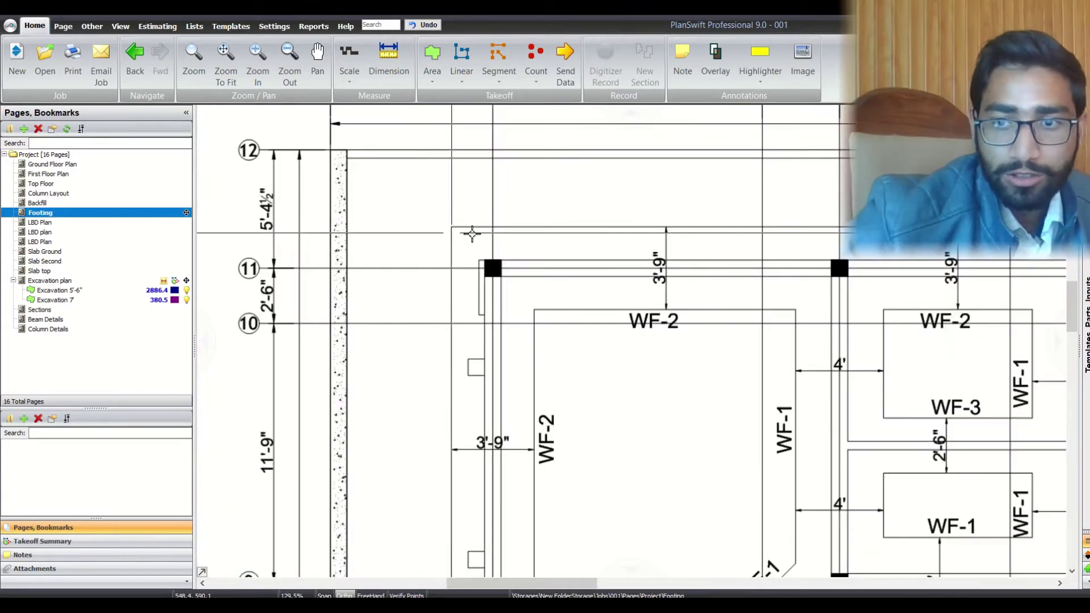
pyautogui.scroll(-2, 622, 248)
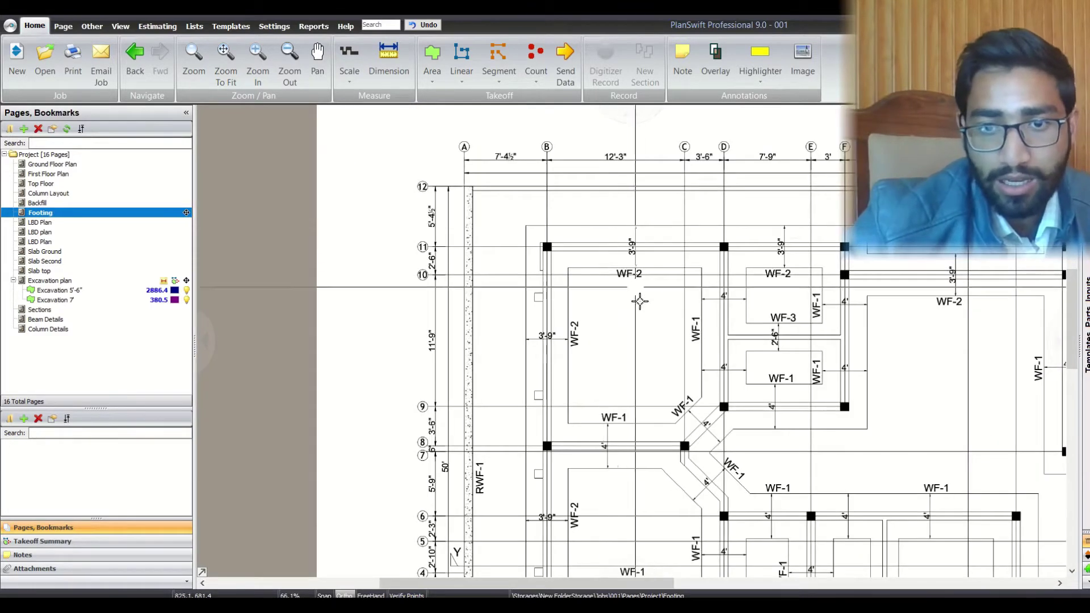
pyautogui.moveTo(677, 364); pyautogui.dragTo(586, 315)
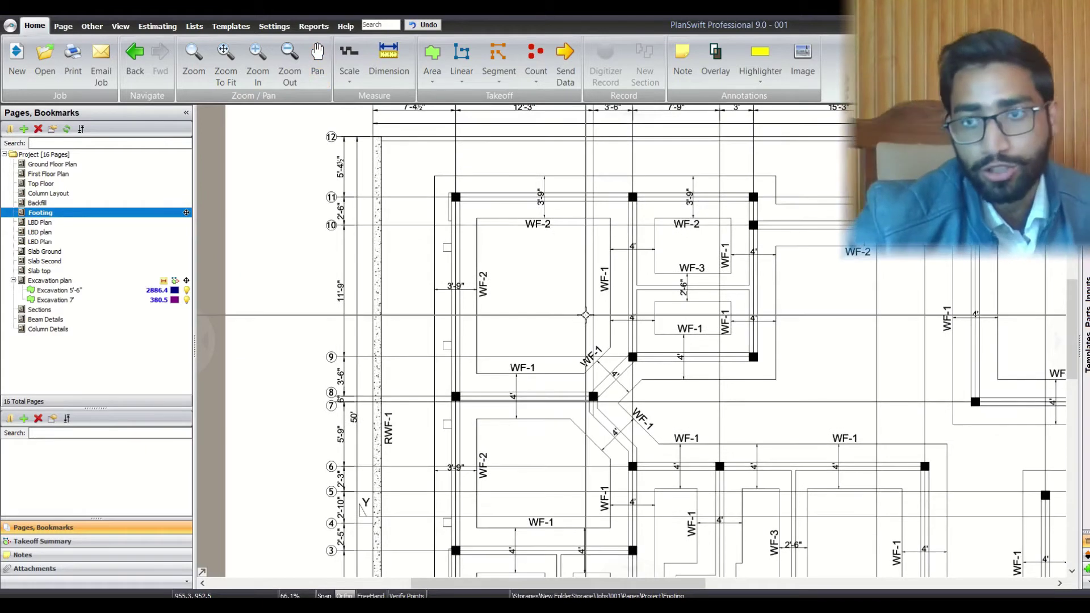
pyautogui.scroll(-2, 586, 315)
pyautogui.moveTo(701, 404); pyautogui.dragTo(626, 373)
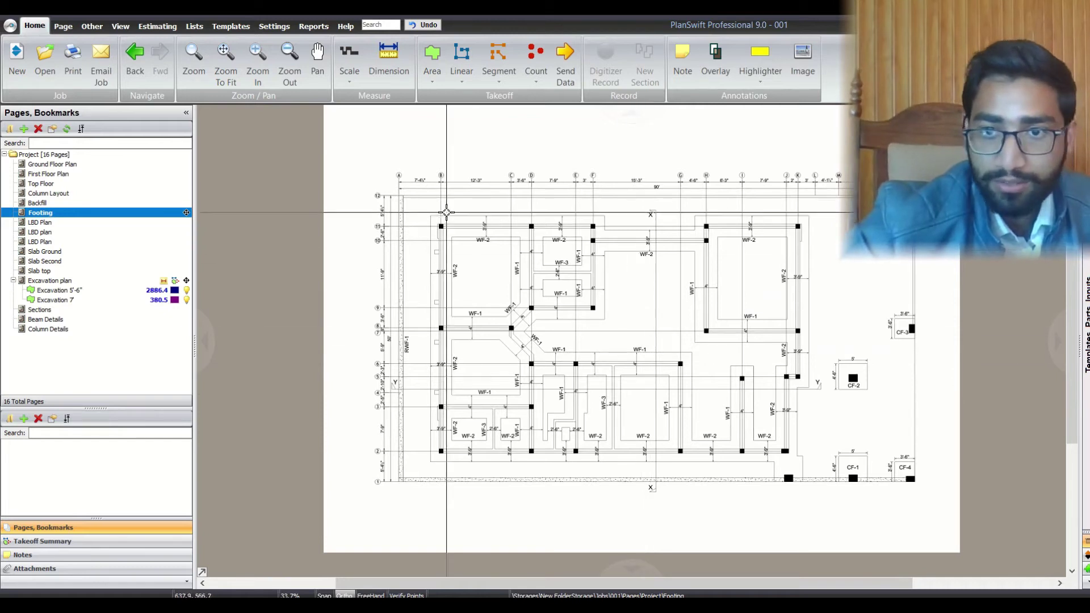
# Point out the wall footing layout and the CF column footings.
pyautogui.moveTo(429, 210); pyautogui.dragTo(807, 479)
pyautogui.moveTo(814, 287); pyautogui.dragTo(956, 502)
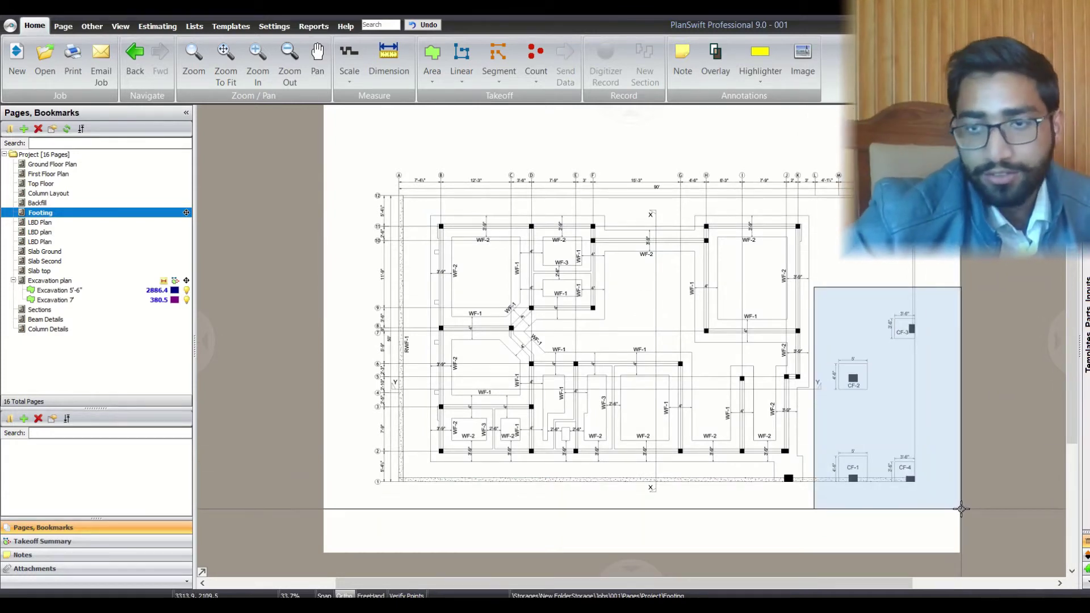
pyautogui.moveTo(961, 510); pyautogui.dragTo(960, 509)
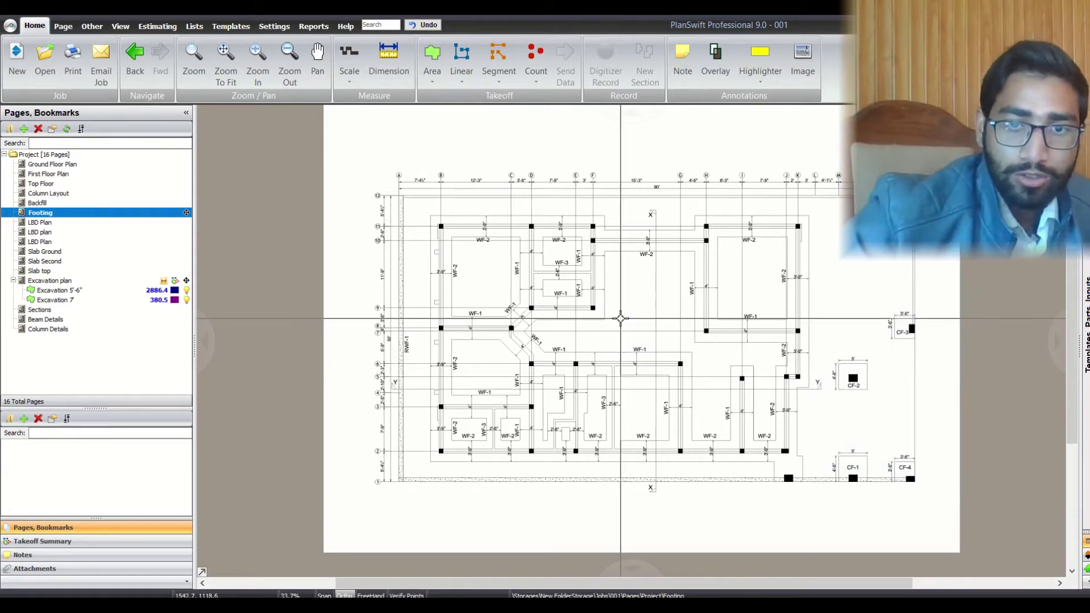
# Zoom in on the WF-2 and WF-3 footings and their 3'-9" width, then start a linear takeoff.
pyautogui.scroll(4, 459, 282)
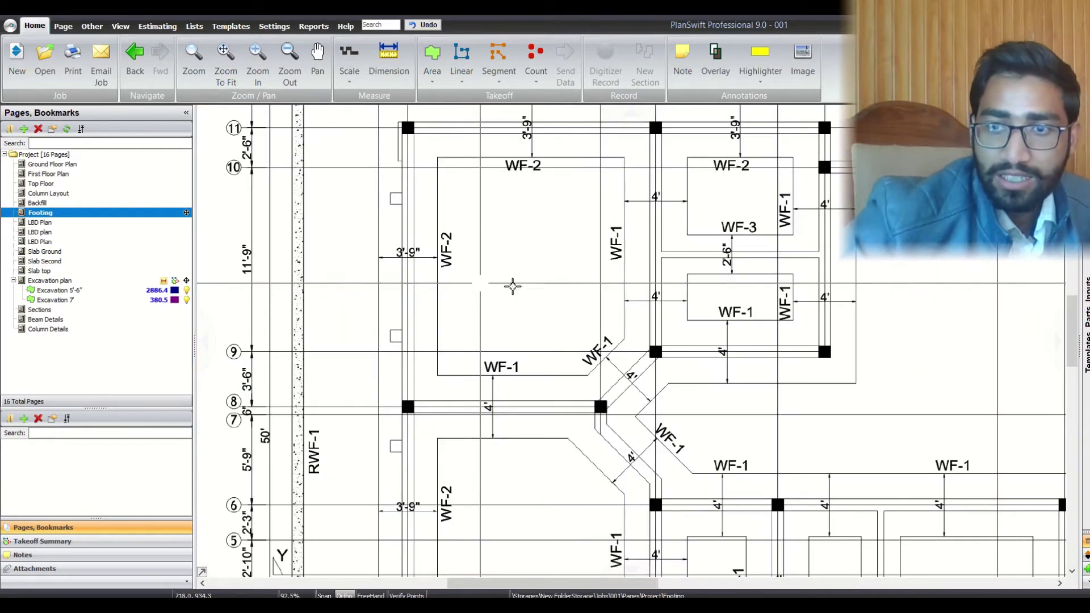
pyautogui.moveTo(781, 251); pyautogui.dragTo(607, 311)
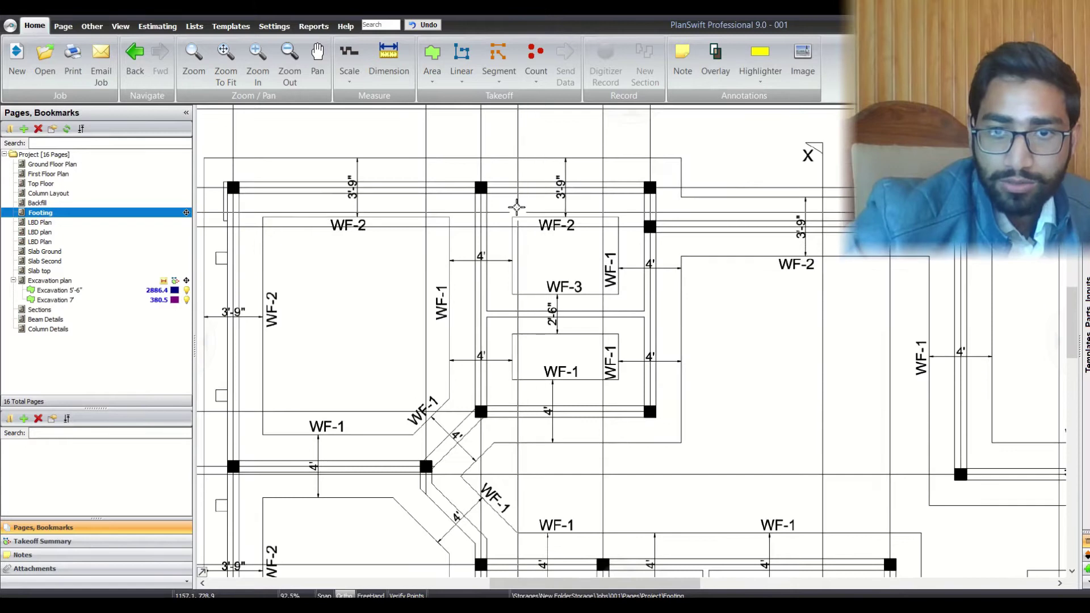
pyautogui.moveTo(544, 233)
pyautogui.mouseDown()
pyautogui.moveTo(624, 270)
pyautogui.moveTo(615, 302)
pyautogui.moveTo(599, 301)
pyautogui.mouseUp()
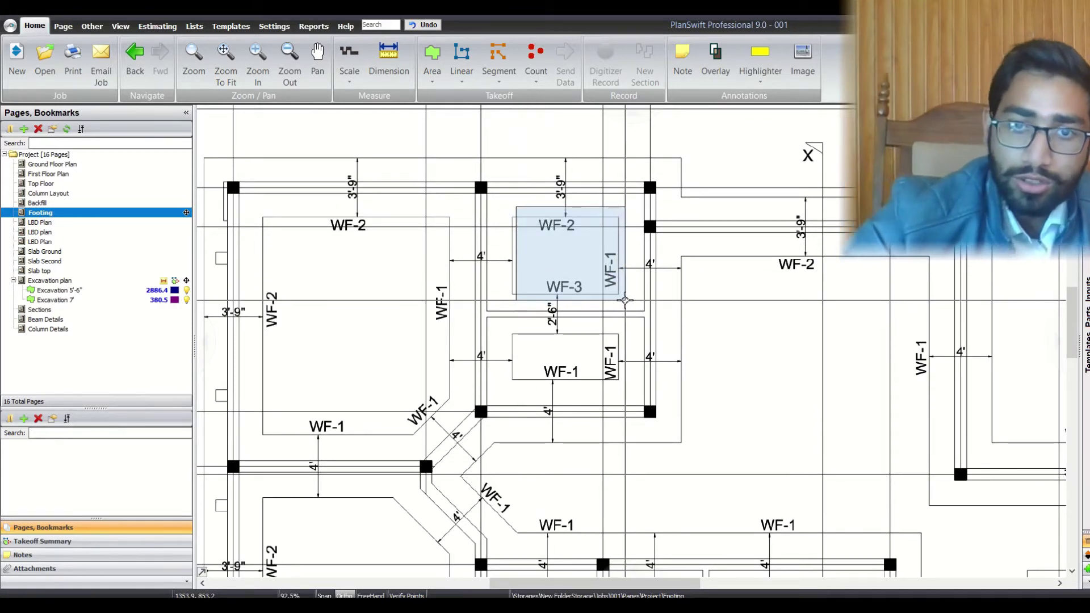
pyautogui.moveTo(625, 300); pyautogui.dragTo(625, 301)
pyautogui.moveTo(544, 168)
pyautogui.mouseDown()
pyautogui.moveTo(653, 290)
pyautogui.moveTo(700, 304)
pyautogui.moveTo(631, 324)
pyautogui.mouseUp()
pyautogui.moveTo(548, 261); pyautogui.dragTo(593, 358)
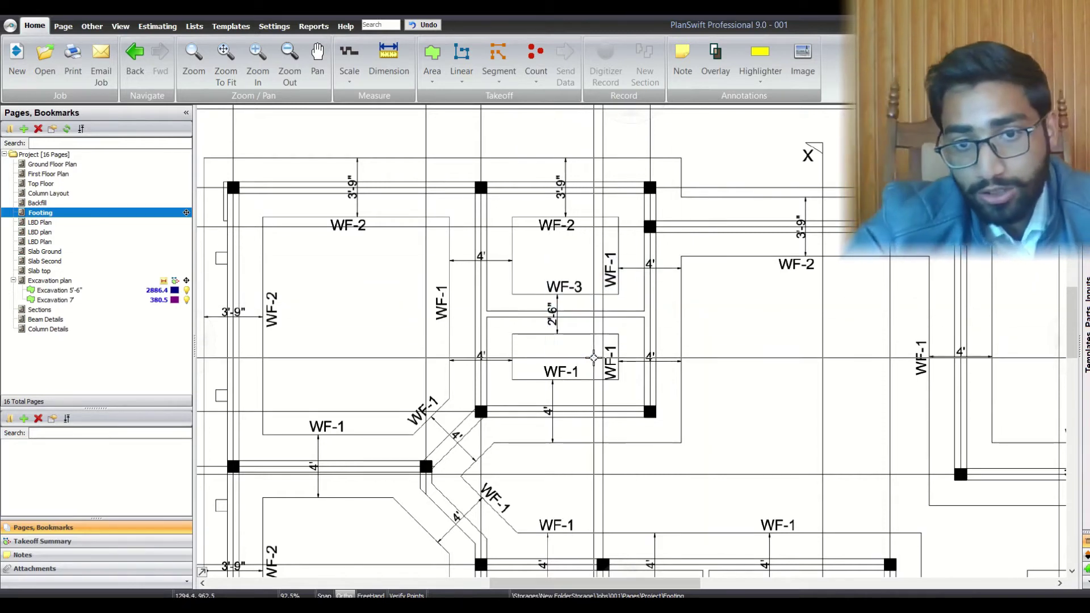
pyautogui.scroll(-1, 613, 342)
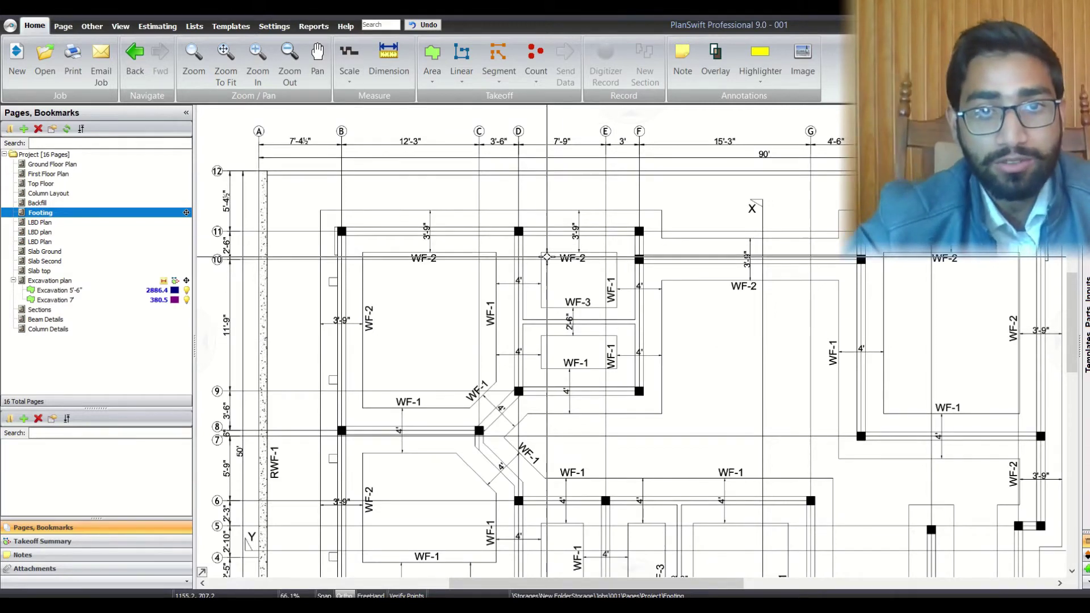
pyautogui.click(462, 60)
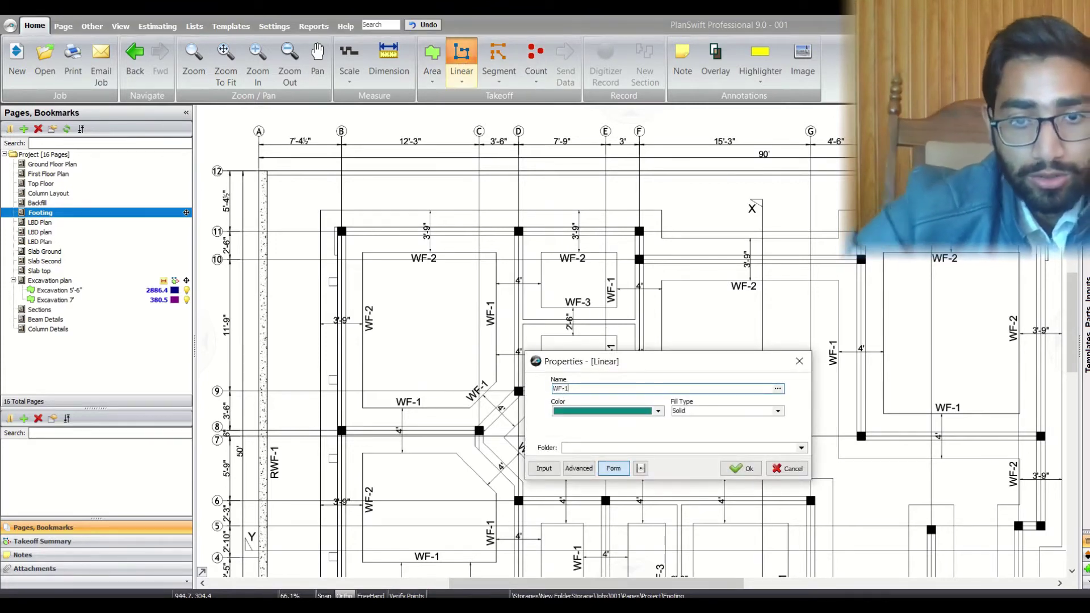
# Confirm the teal WF-1 linear takeoff's properties to begin tracing.
pyautogui.press('Return')
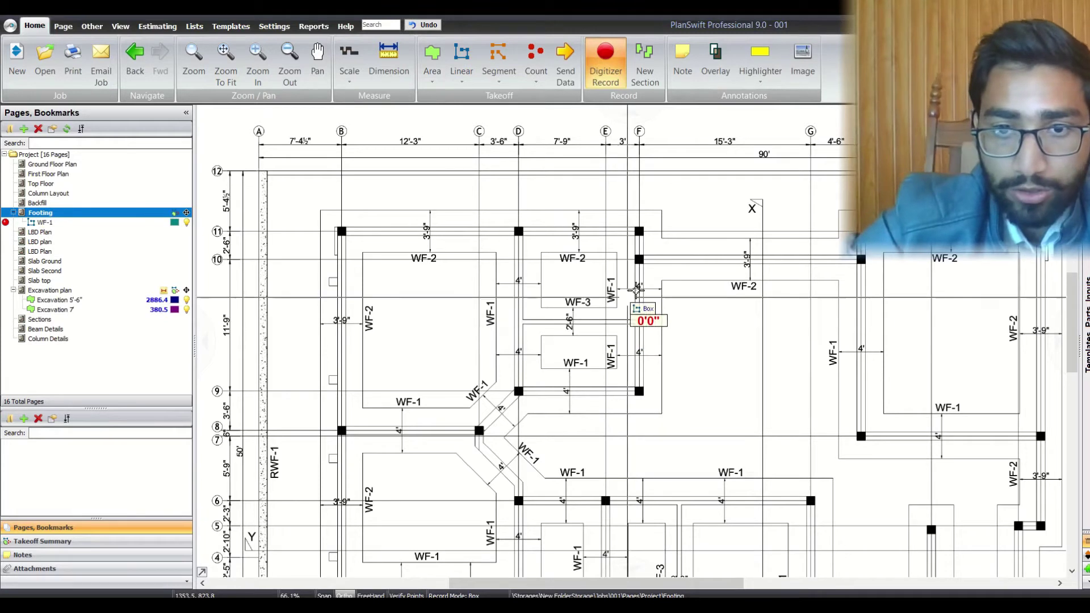
pyautogui.scroll(3, 662, 278)
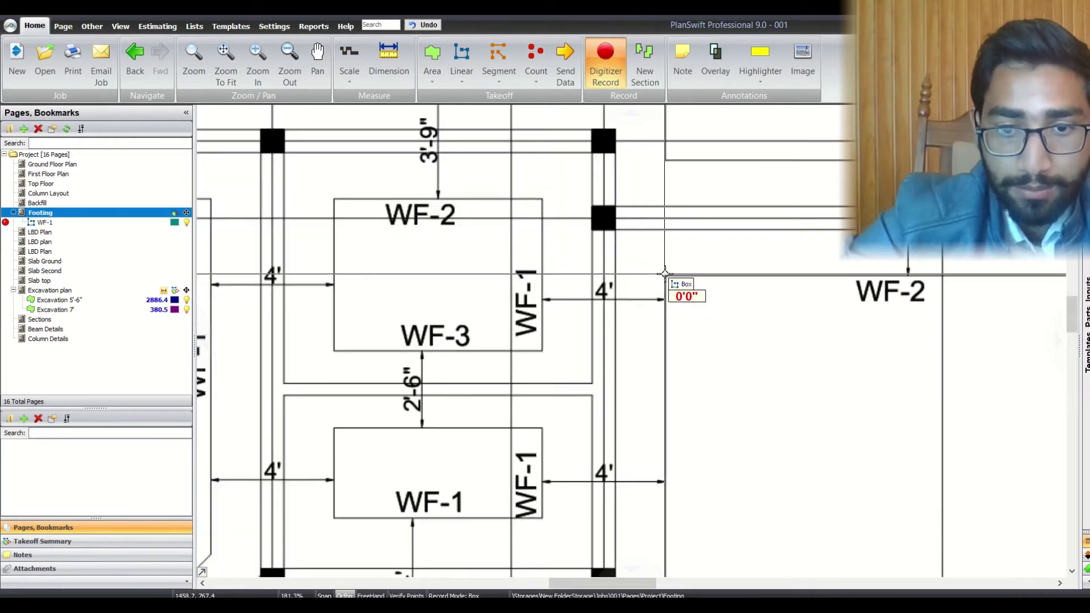
pyautogui.scroll(-3, 666, 275)
# Start the WF-1 trace at the footing corner and fix the vertical run's end.
pyautogui.click(666, 275)
pyautogui.click(544, 532)
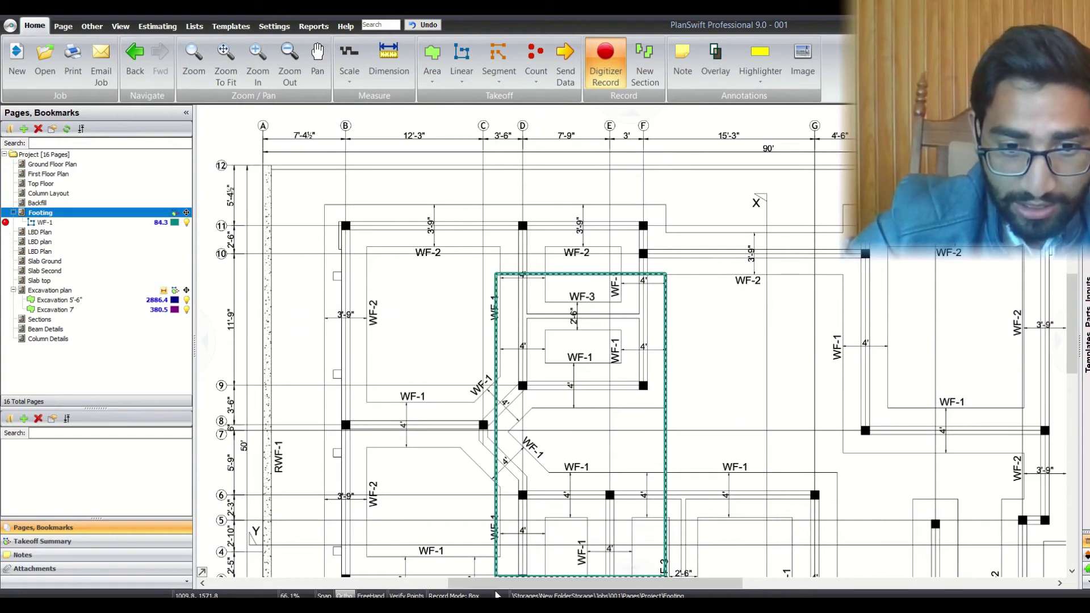
pyautogui.click(663, 275)
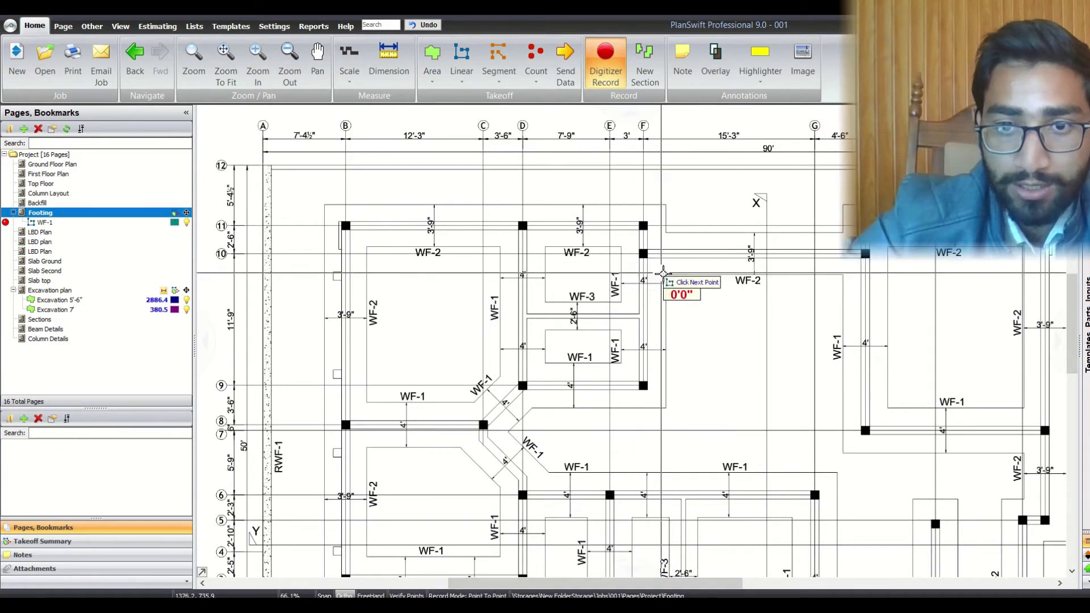
pyautogui.scroll(3, 663, 275)
pyautogui.scroll(-3, 669, 275)
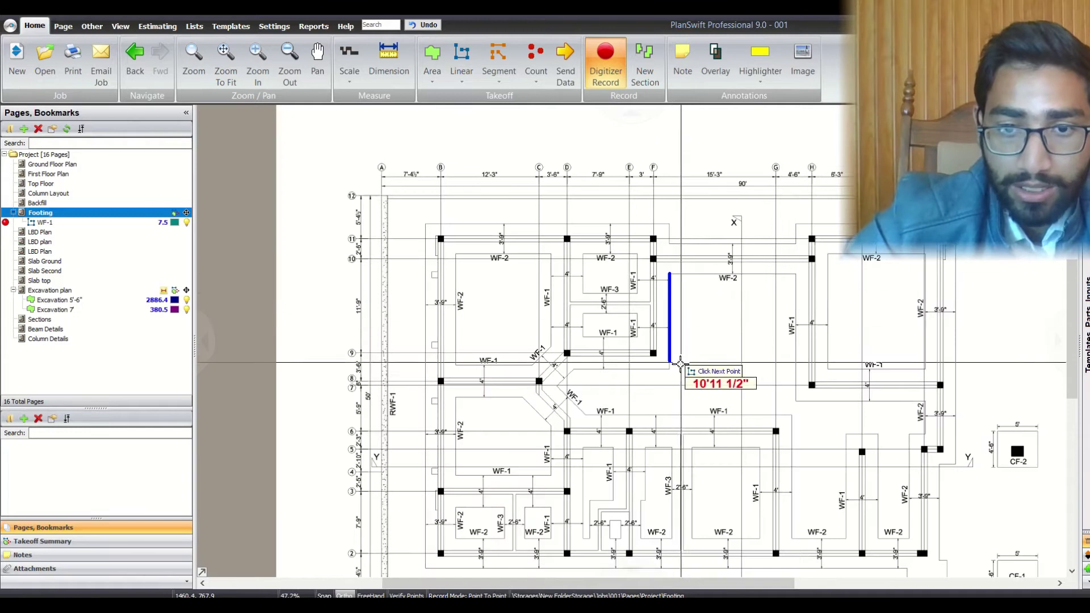
pyautogui.scroll(3, 673, 370)
pyautogui.click(654, 367)
pyautogui.scroll(-3, 654, 367)
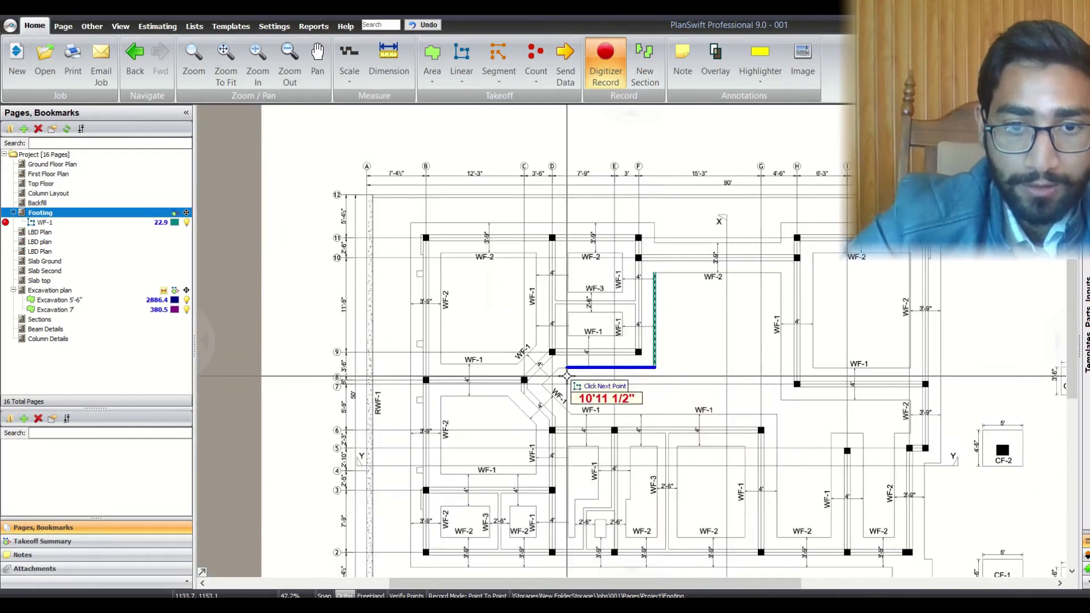
pyautogui.scroll(4, 551, 365)
# Trace WF-1 along the horizontal run and both diagonal runs through the angled corner.
pyautogui.click(522, 342)
pyautogui.scroll(-3, 522, 341)
pyautogui.click(433, 420)
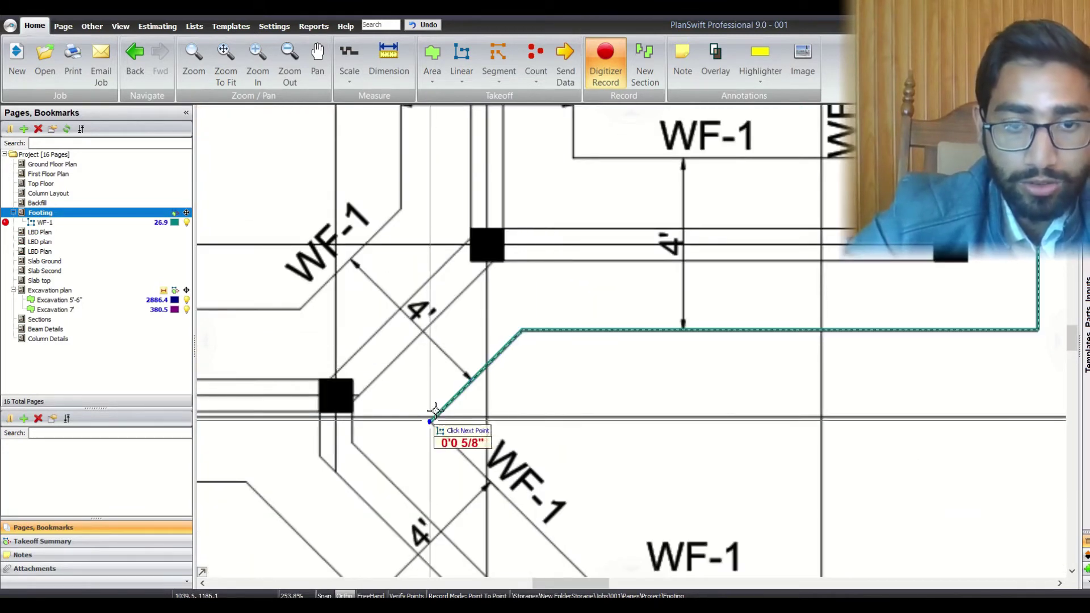
pyautogui.scroll(-4, 433, 417)
pyautogui.scroll(4, 397, 340)
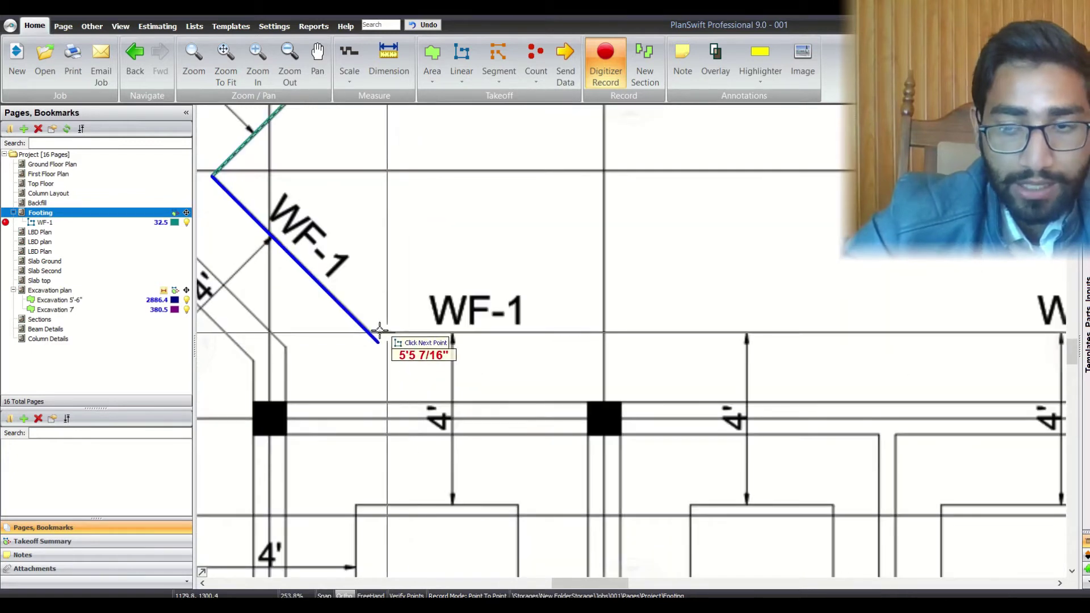
pyautogui.click(372, 329)
pyautogui.scroll(-4, 372, 330)
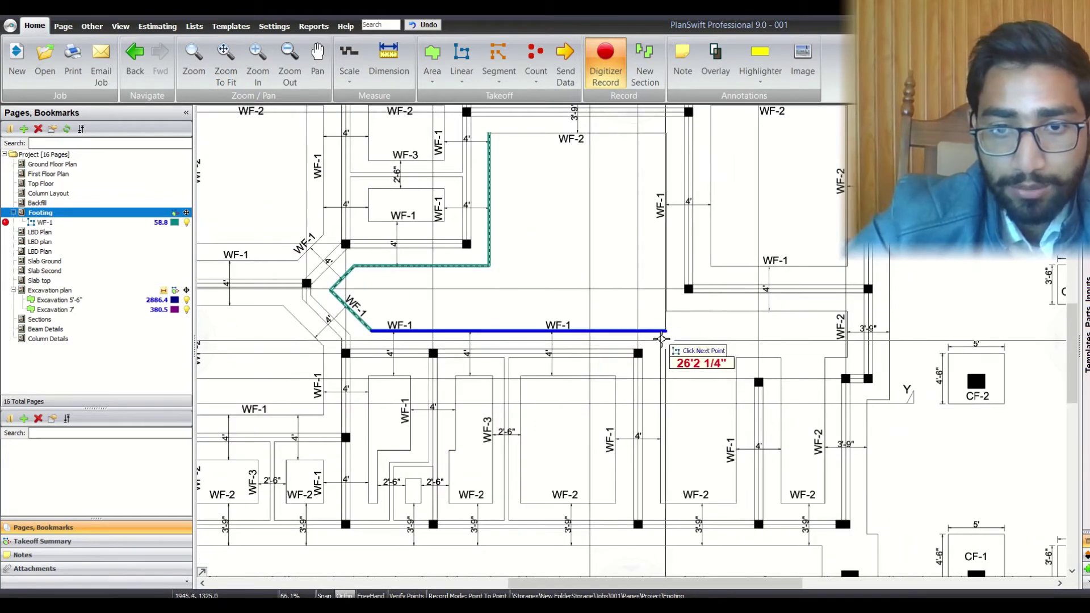
pyautogui.scroll(3, 662, 339)
# Continue WF-1 along the long horizontal run and onward along further footings.
pyautogui.click(661, 339)
pyautogui.scroll(-4, 662, 339)
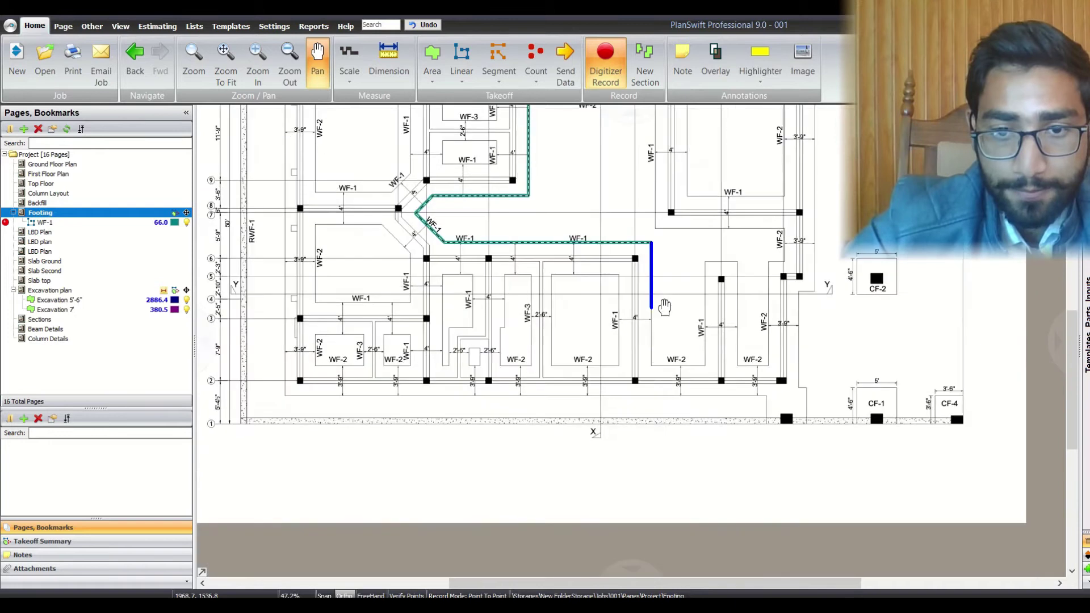
pyautogui.scroll(3, 656, 313)
pyautogui.scroll(-2, 640, 390)
pyautogui.click(861, 348)
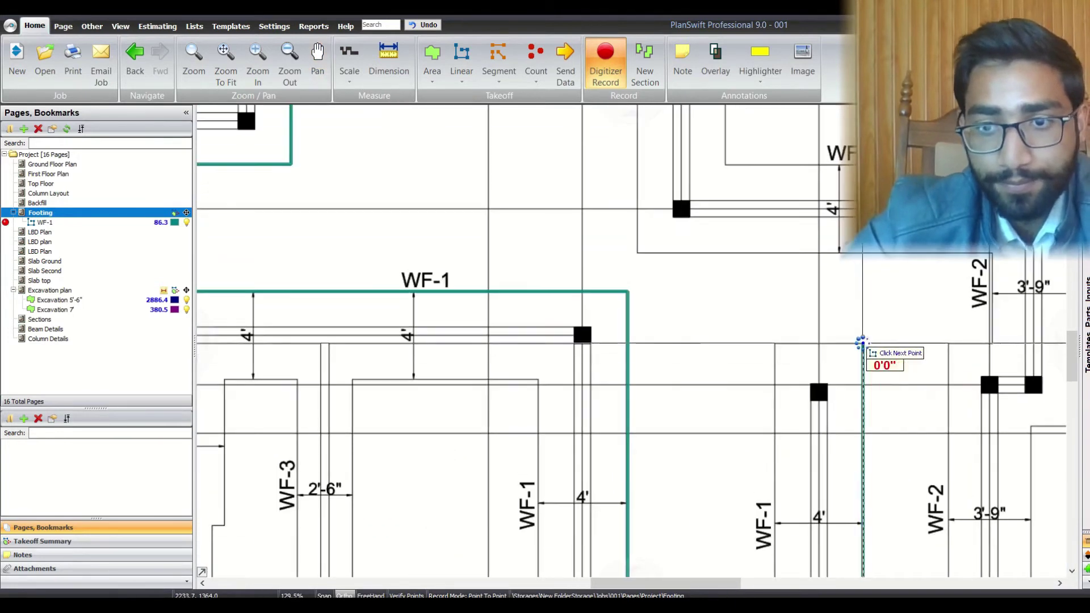
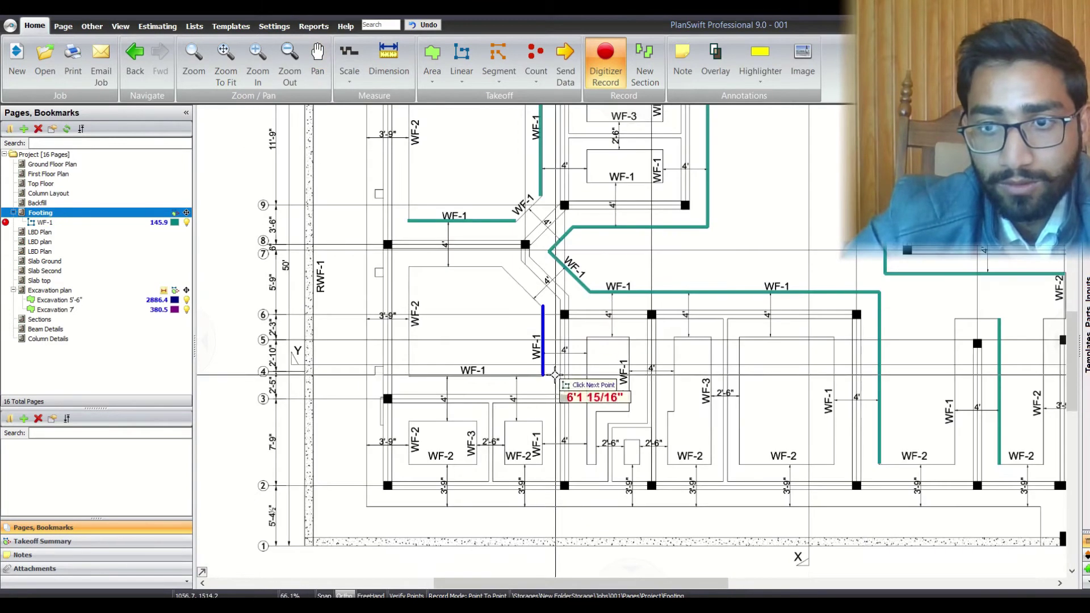
# Fix the end of the short WF-1 segment in teal, bringing the WF-1 total to 169.3.
pyautogui.click(678, 405)
pyautogui.scroll(-2, 678, 404)
pyautogui.scroll(4, 602, 423)
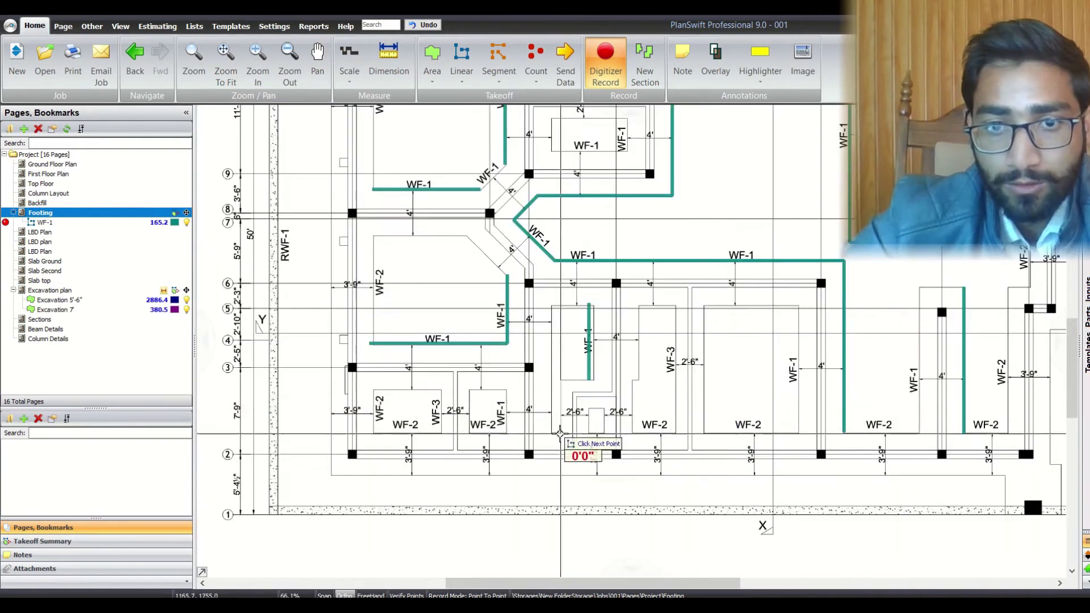
pyautogui.scroll(-3, 513, 377)
pyautogui.scroll(6, 691, 380)
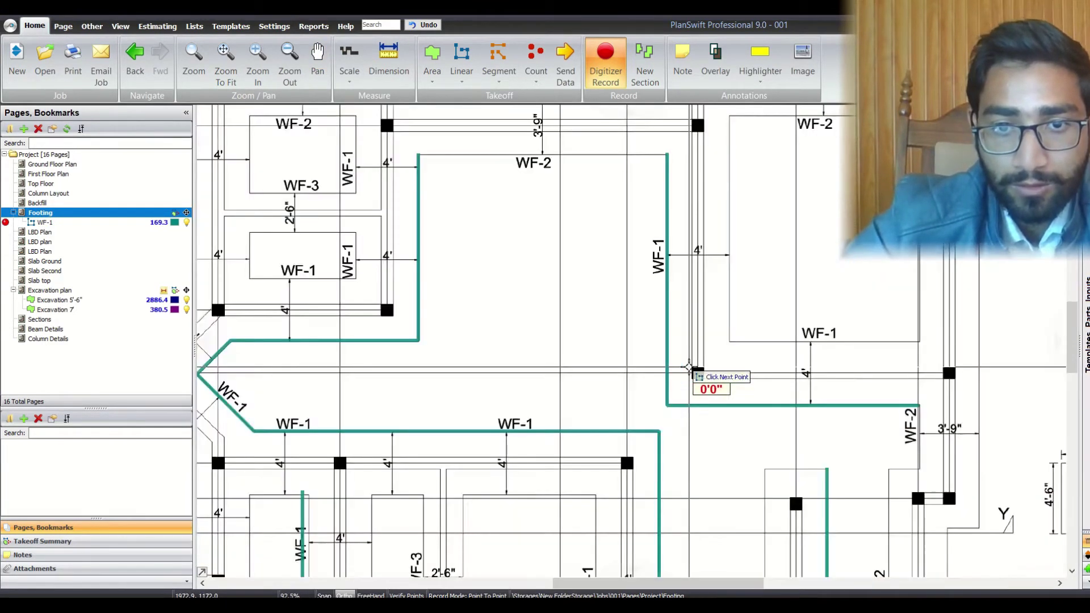
pyautogui.scroll(-4, 498, 302)
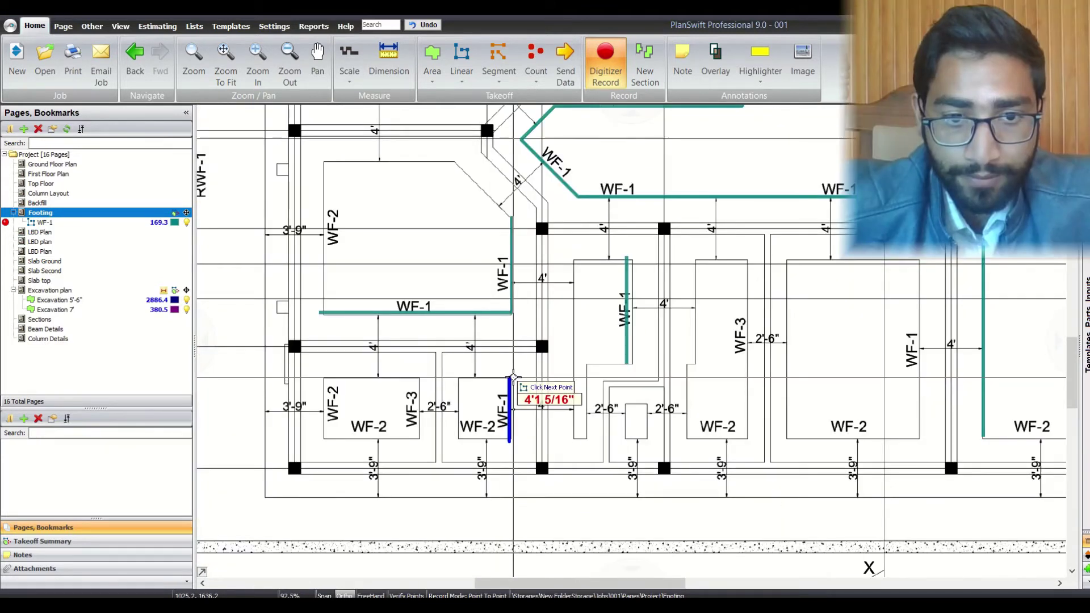
pyautogui.scroll(-5, 521, 374)
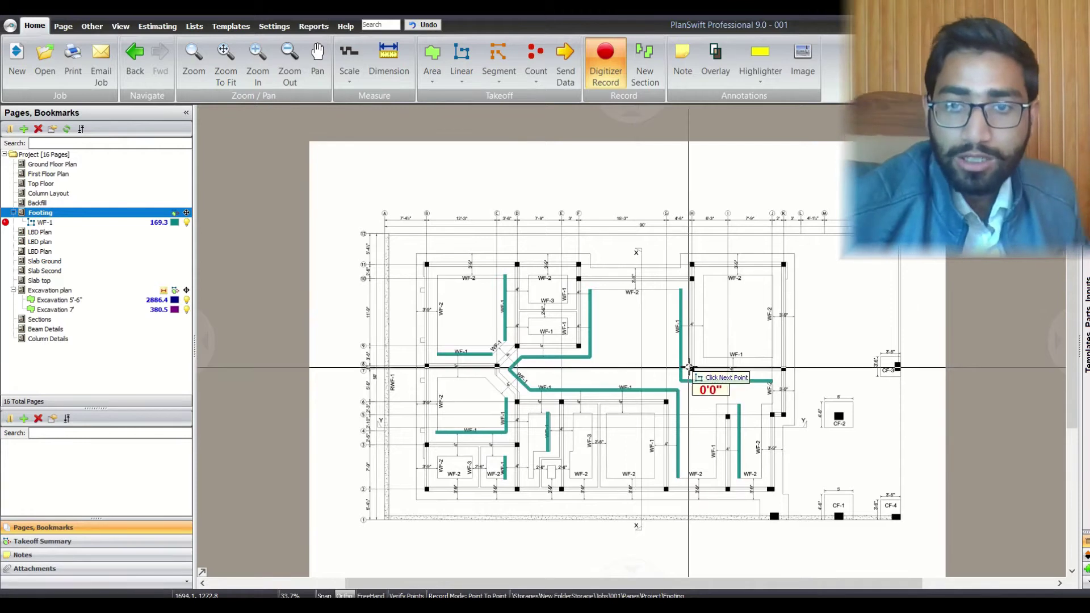
pyautogui.scroll(5, 691, 369)
pyautogui.scroll(-5, 691, 369)
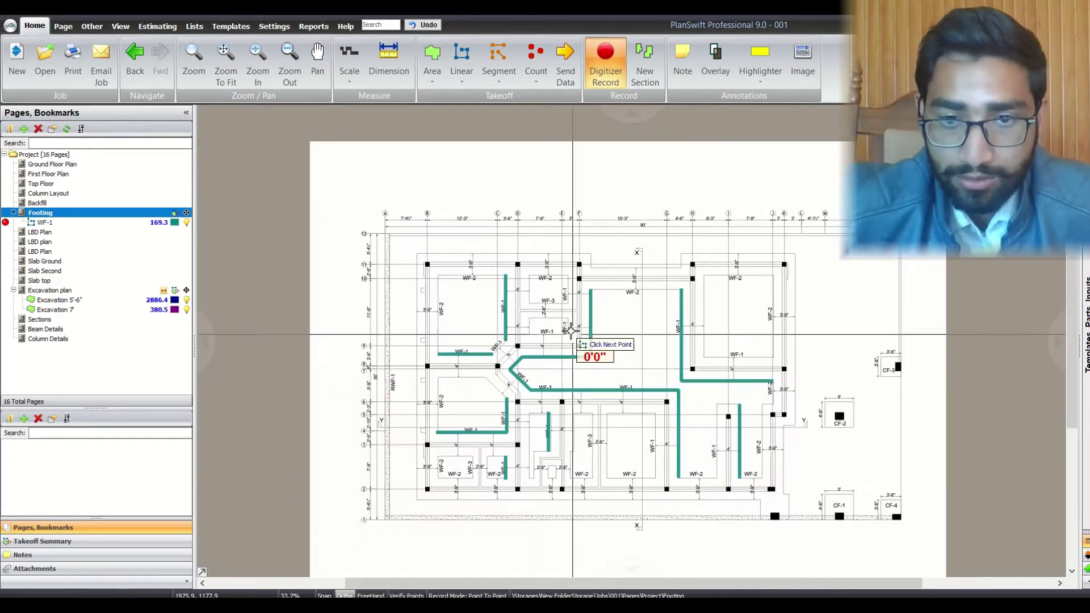
pyautogui.scroll(3, 572, 319)
pyautogui.scroll(-2, 575, 315)
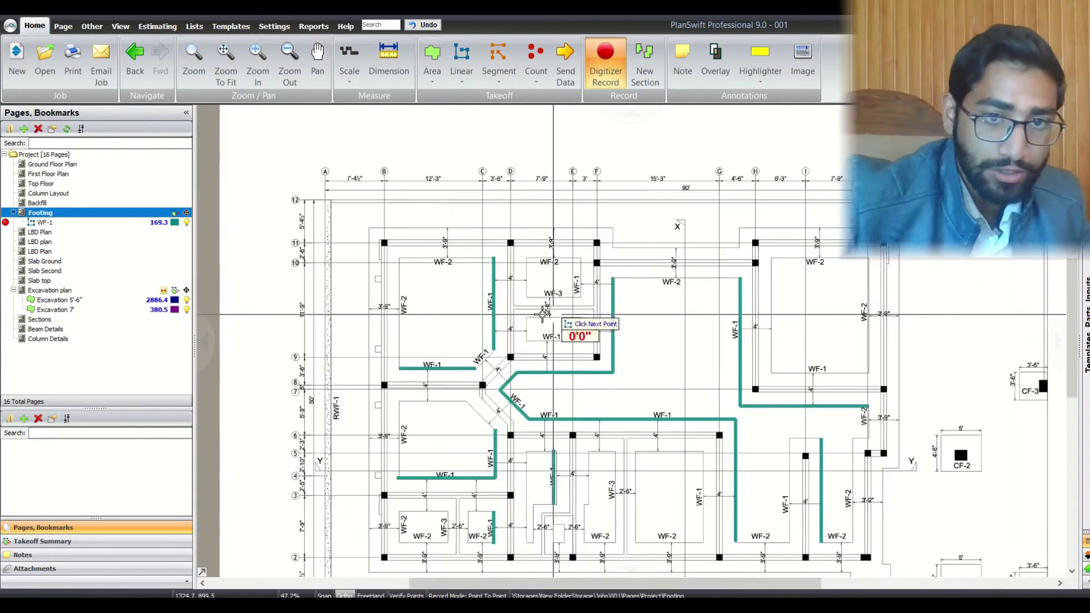
pyautogui.scroll(4, 560, 319)
pyautogui.scroll(-6, 567, 319)
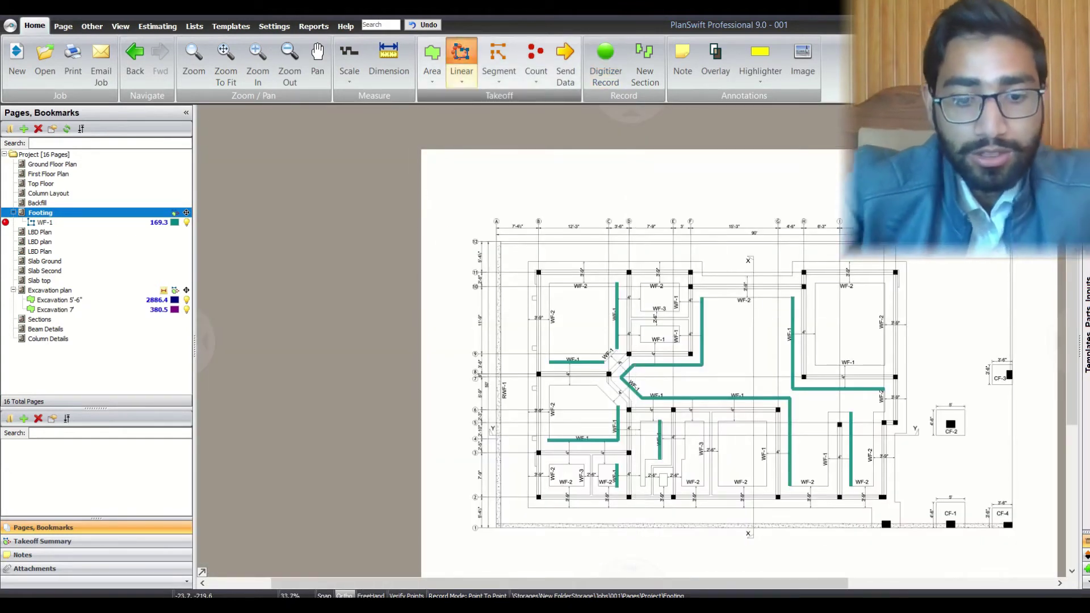
# Create a red WF-2 linear takeoff and place its first point at the perimeter's top-left corner.
pyautogui.click(461, 55)
pyautogui.write('WF')
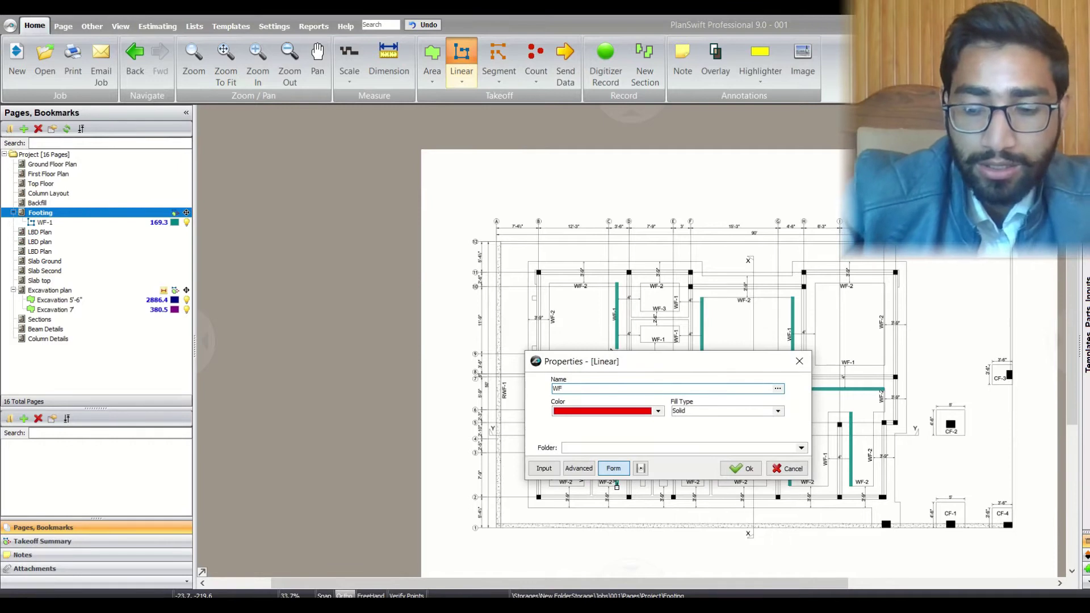
pyautogui.write('-2')
pyautogui.press('Return')
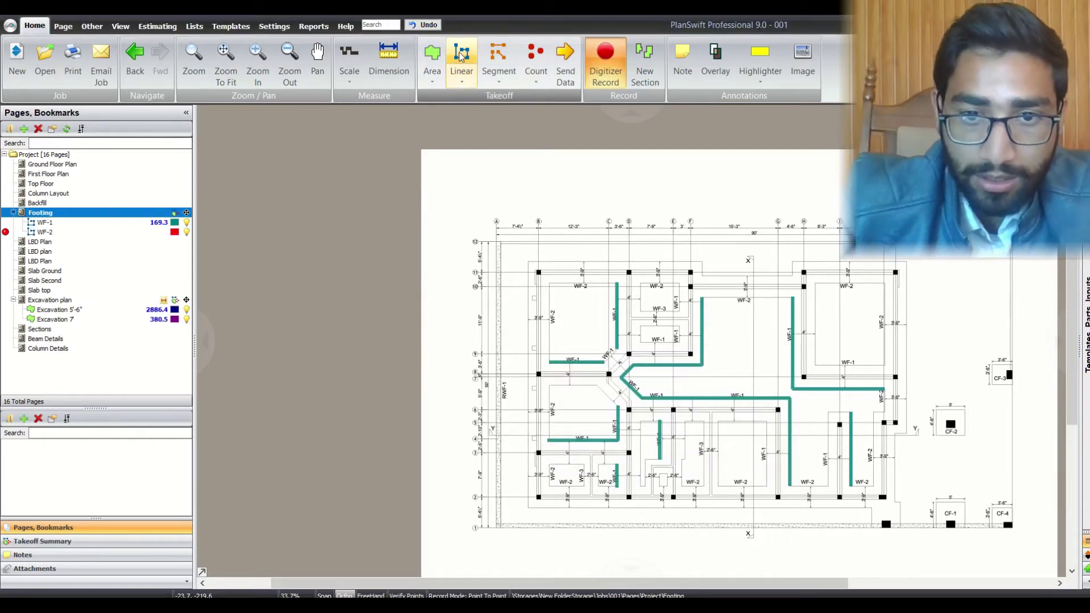
pyautogui.click(541, 306)
pyautogui.scroll(4, 541, 306)
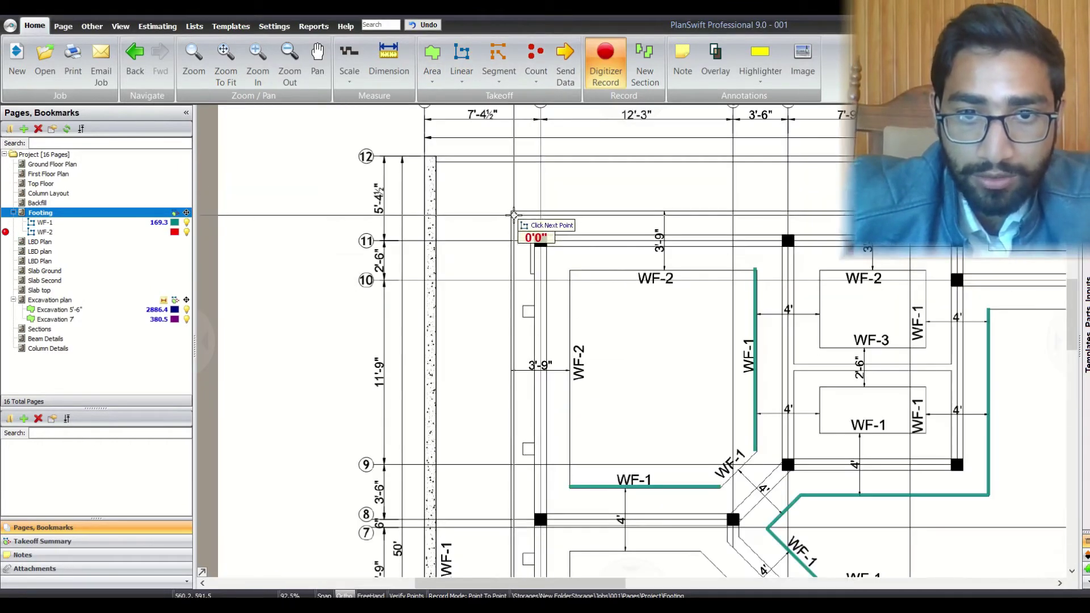
pyautogui.scroll(-2, 513, 226)
pyautogui.scroll(2, 704, 213)
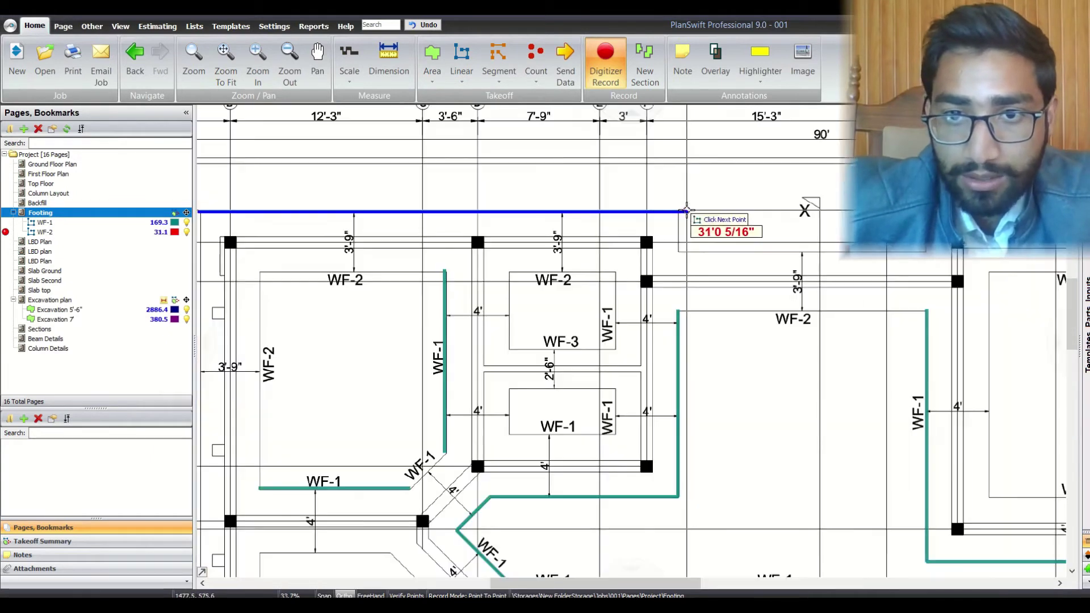
# Trace WF-2 along the stepped top perimeter and down the right side, including its short jog.
pyautogui.click(679, 250)
pyautogui.scroll(-4, 681, 249)
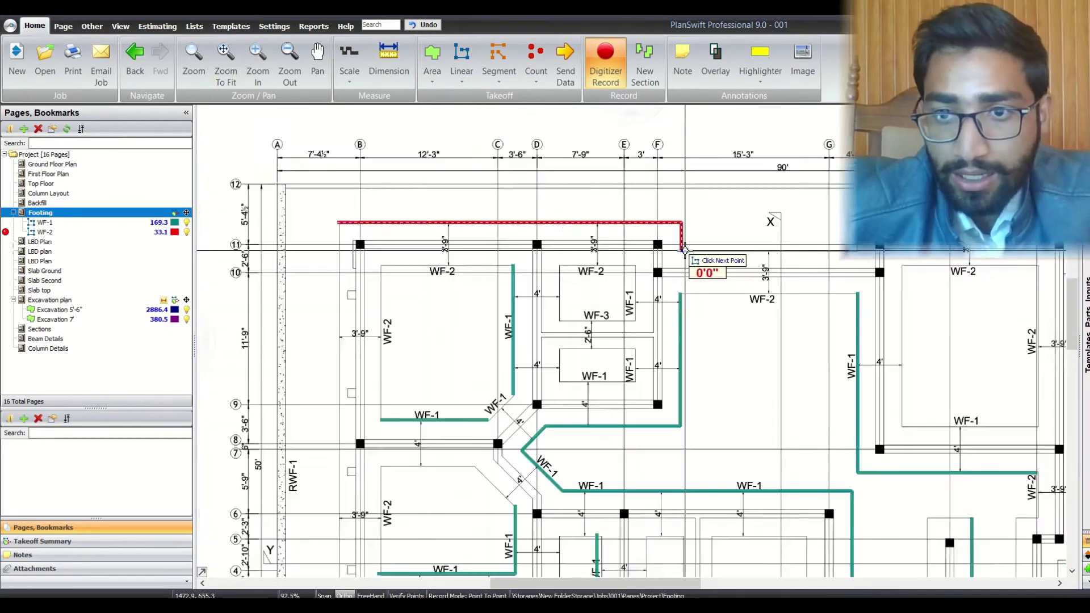
pyautogui.scroll(6, 792, 244)
pyautogui.click(830, 204)
pyautogui.scroll(-6, 830, 205)
pyautogui.scroll(4, 477, 213)
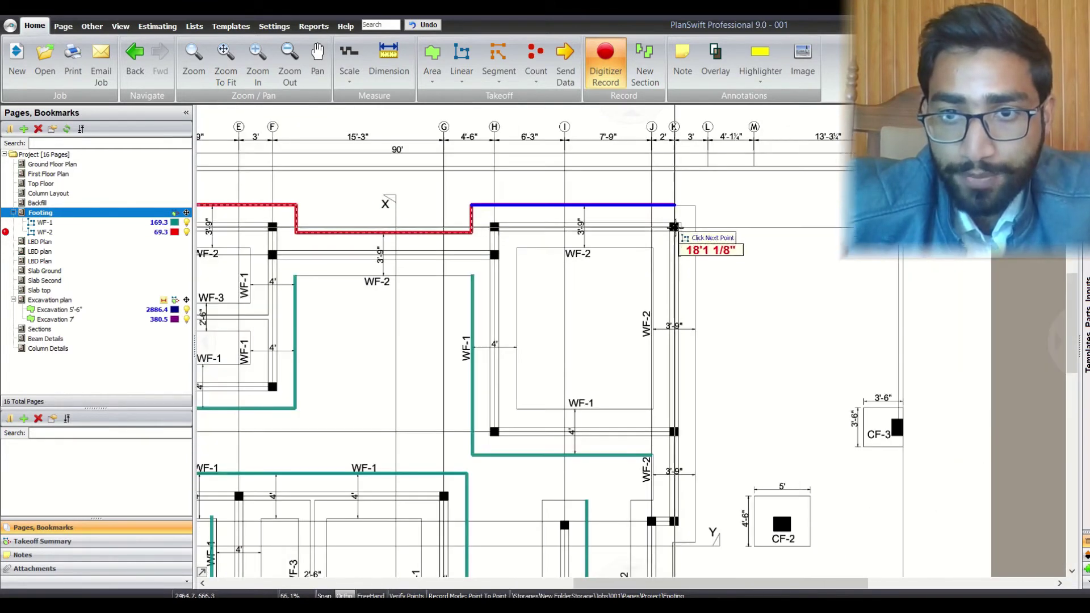
pyautogui.click(706, 216)
pyautogui.scroll(-4, 706, 216)
pyautogui.scroll(1, 710, 245)
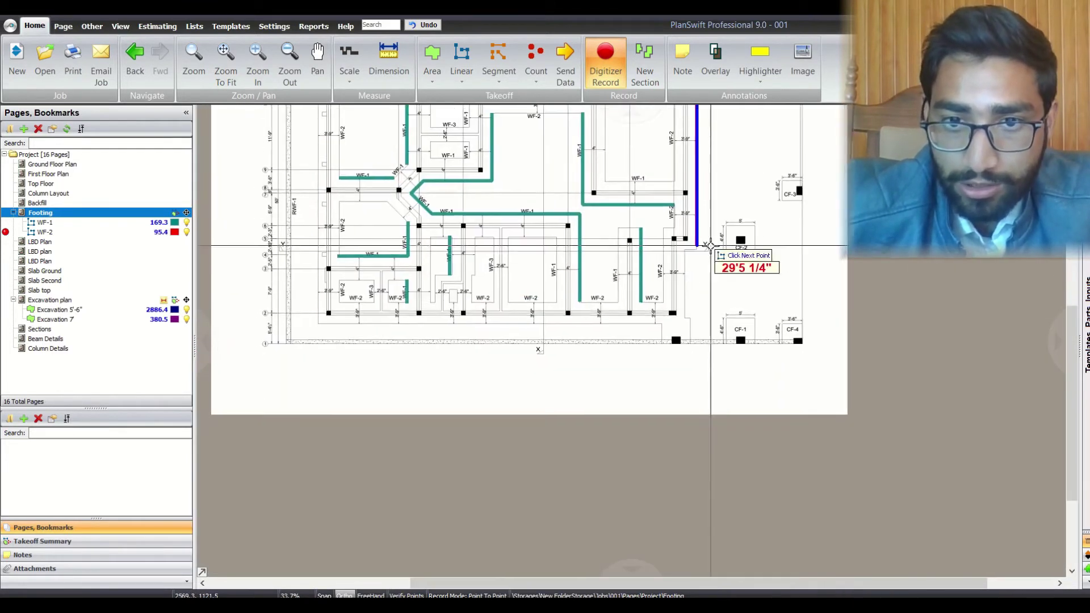
pyautogui.scroll(5, 707, 246)
pyautogui.click(673, 253)
pyautogui.click(640, 254)
# Carry WF-2 down the lower right side and across the bottom, closing the perimeter at 223.8.
pyautogui.click(640, 458)
pyautogui.scroll(-2, 639, 459)
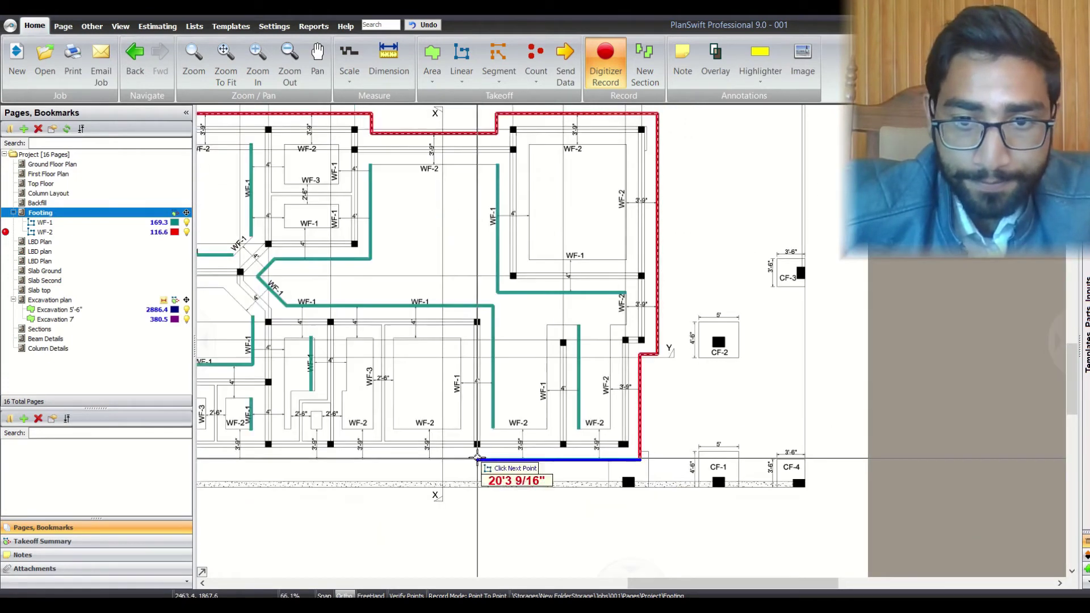
pyautogui.scroll(-2, 477, 458)
pyautogui.click(469, 459)
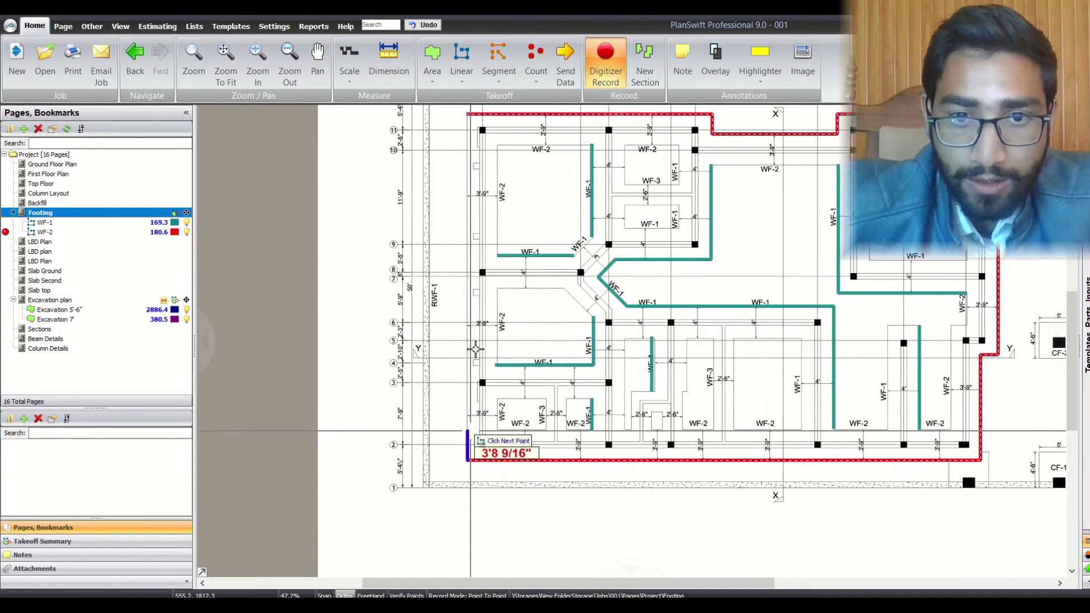
pyautogui.scroll(4, 476, 349)
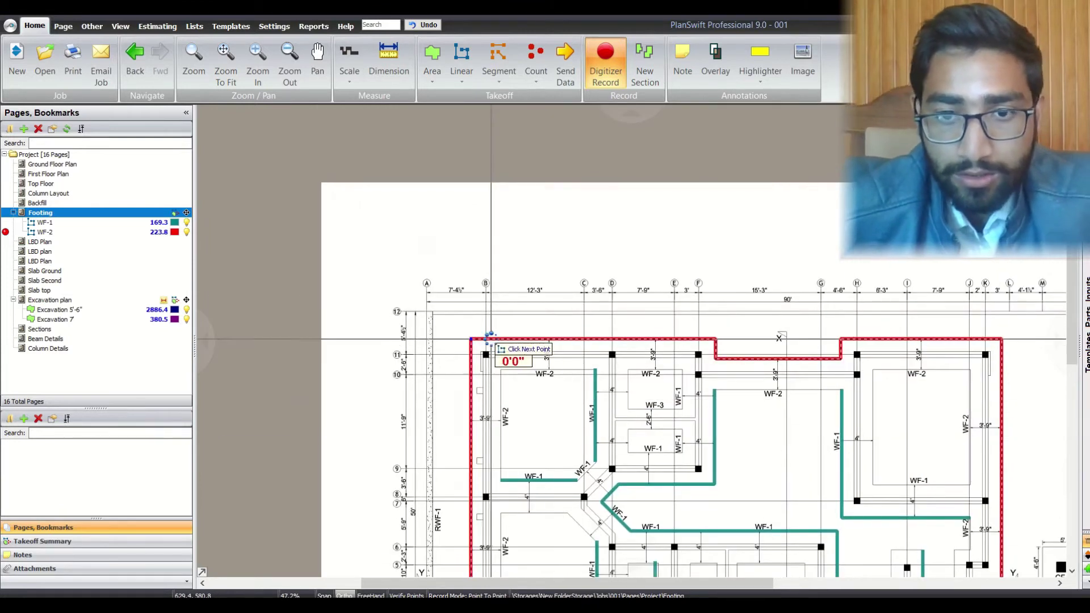
pyautogui.doubleClick(489, 339)
pyautogui.scroll(-2, 519, 346)
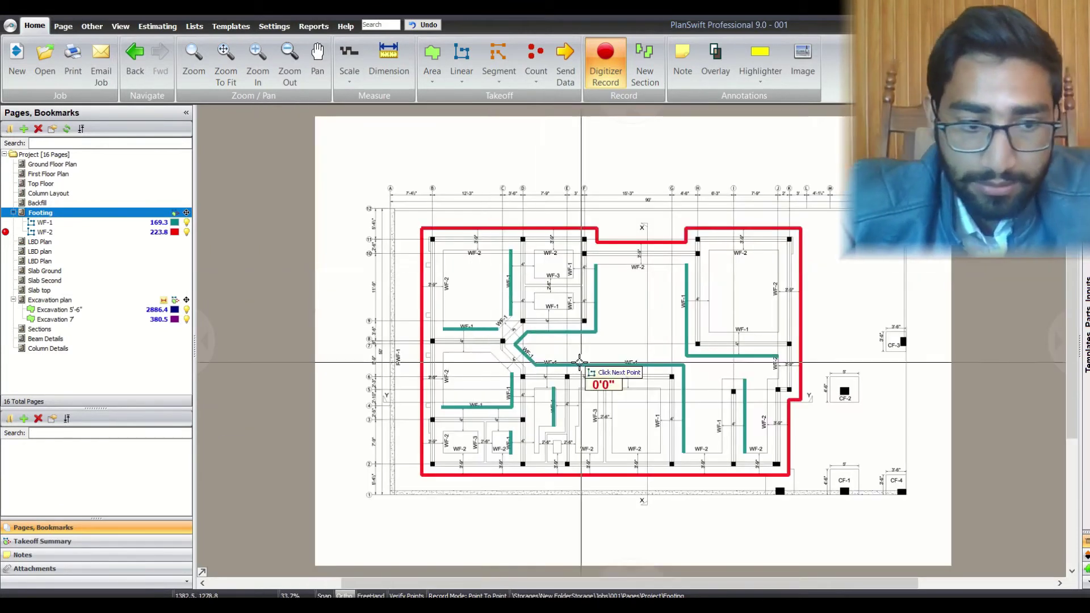
pyautogui.press('Escape')
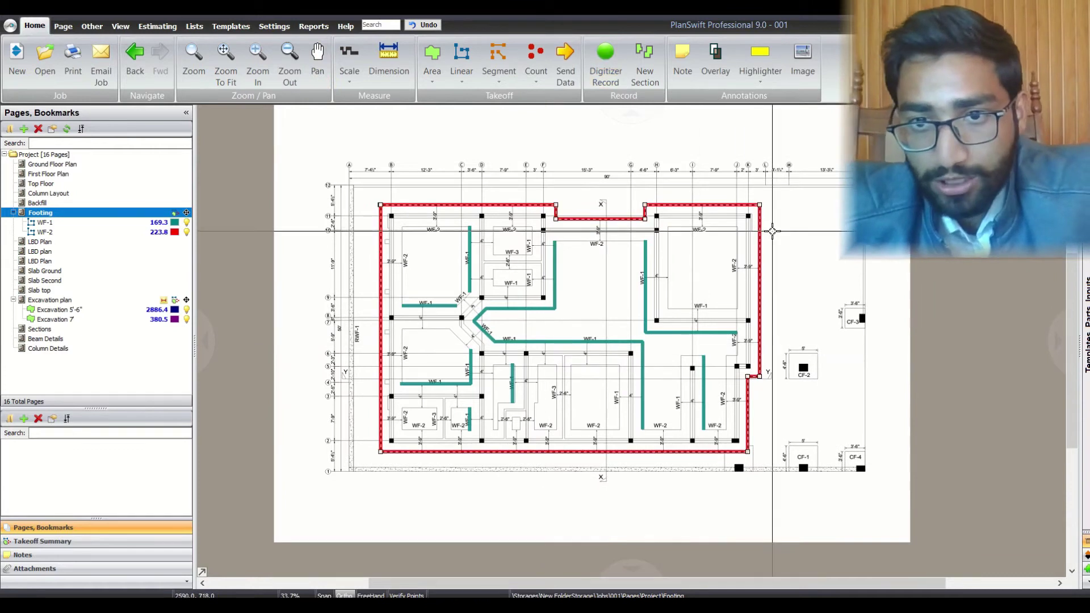
# Zoom out and back in to review the WF-1 and WF-2 takeoffs on the Footing page.
pyautogui.scroll(8, 721, 227)
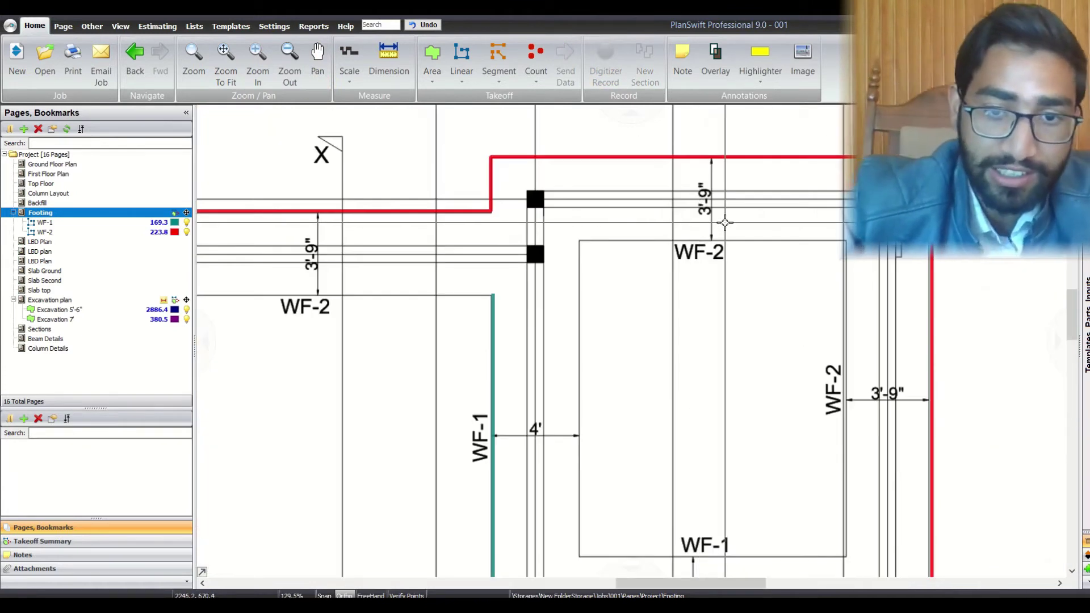
pyautogui.scroll(-4, 725, 222)
pyautogui.scroll(-2, 725, 223)
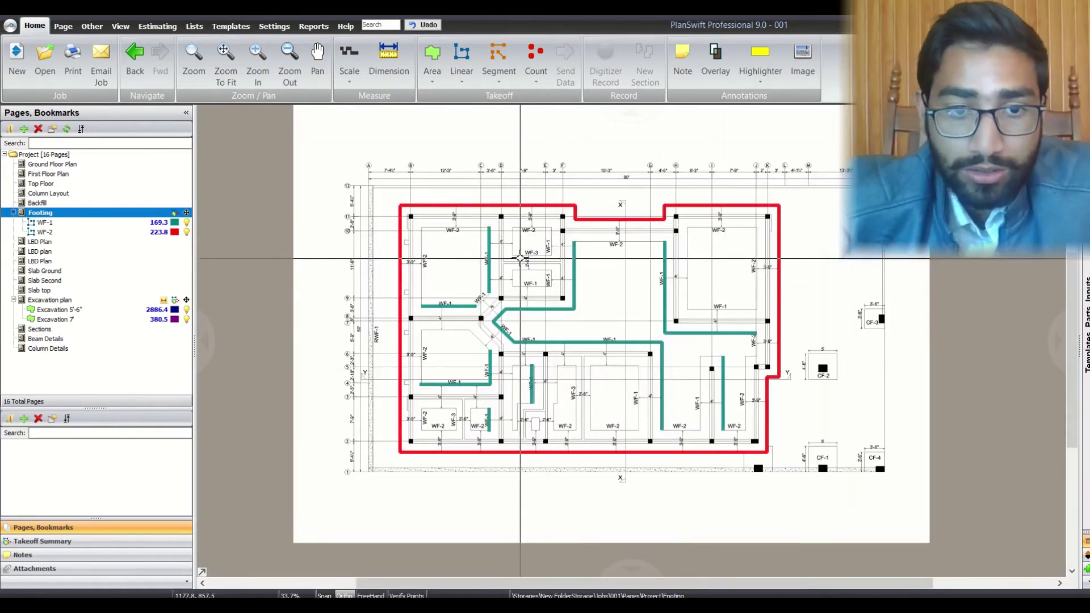
pyautogui.scroll(4, 520, 258)
pyautogui.scroll(-3, 520, 259)
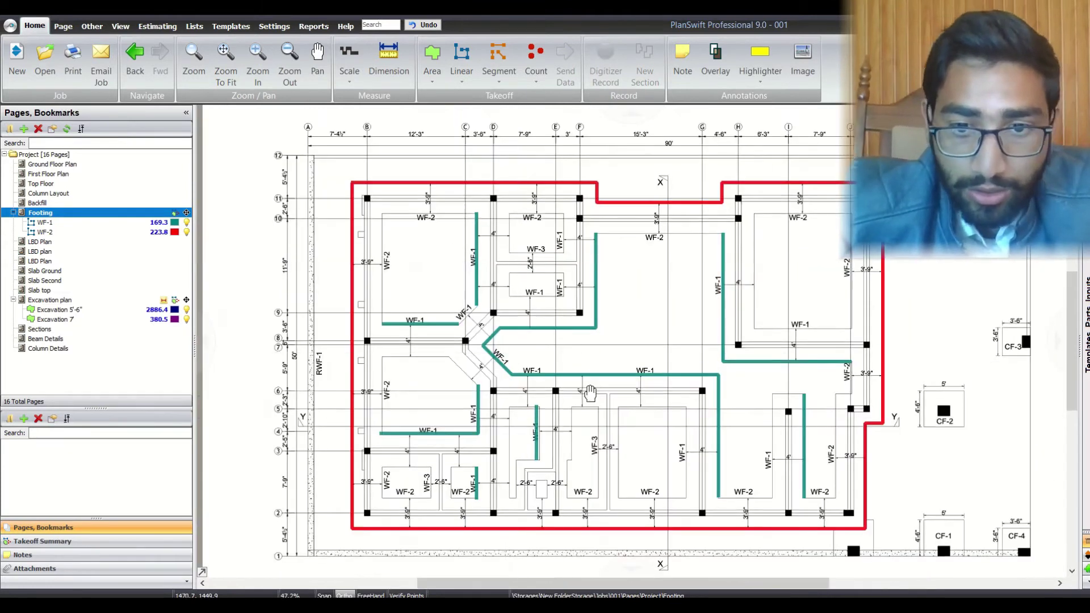
pyautogui.scroll(3, 624, 373)
pyautogui.scroll(-3, 624, 373)
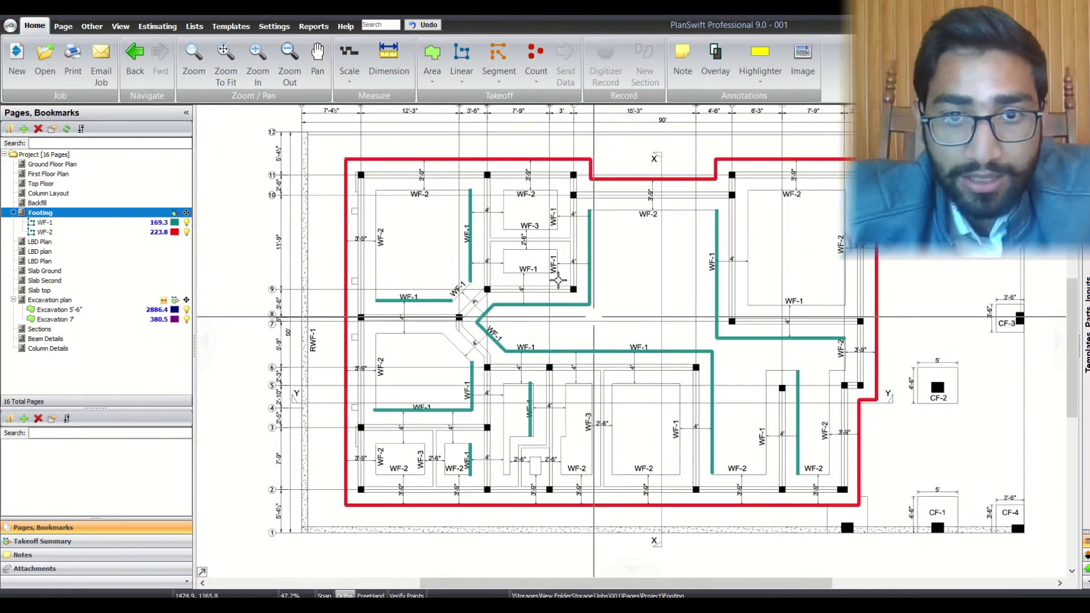
# Create a green WF-3 linear takeoff and trace its first footing run.
pyautogui.click(470, 56)
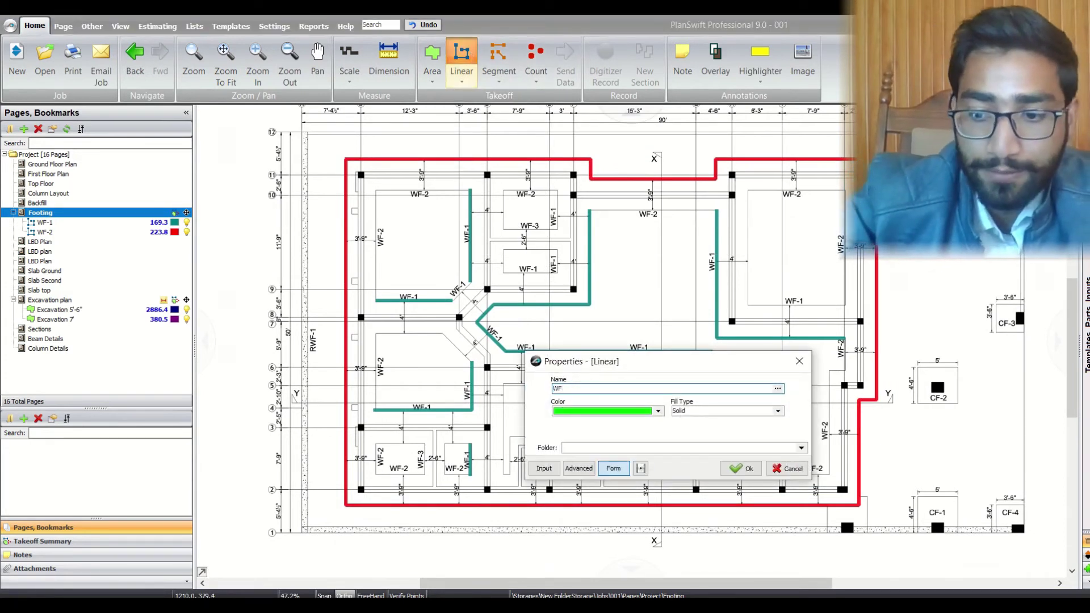
pyautogui.press('Return')
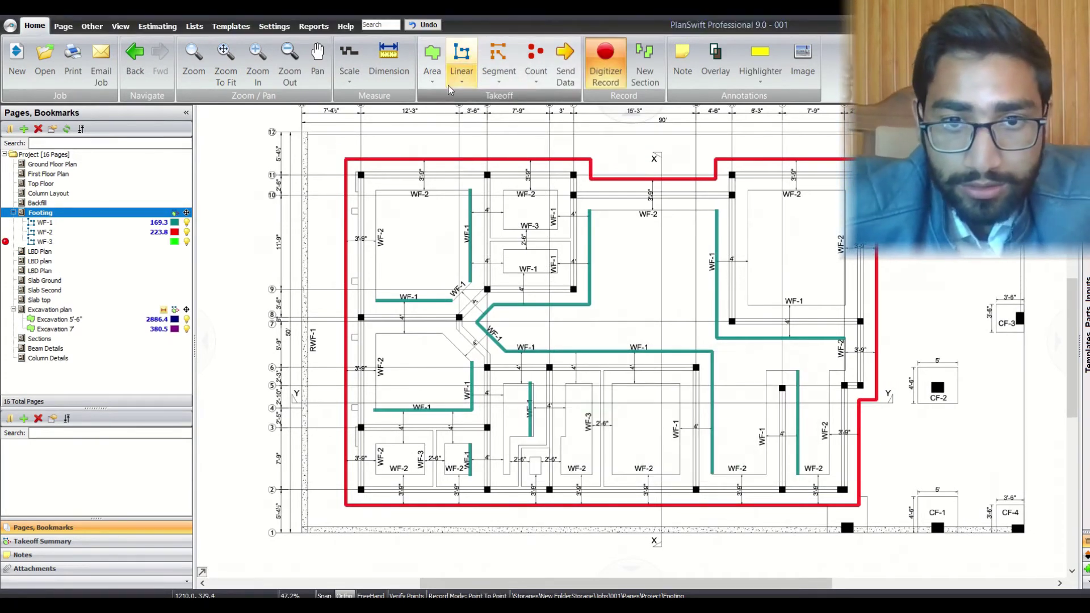
pyautogui.scroll(3, 524, 222)
pyautogui.click(476, 236)
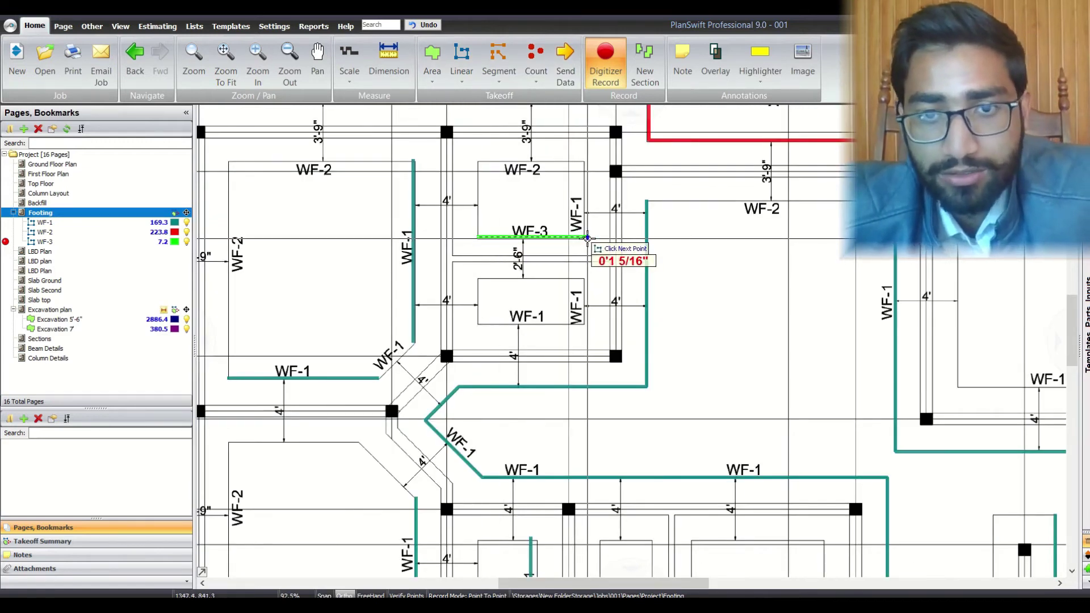
pyautogui.doubleClick(588, 238)
pyautogui.scroll(-4, 588, 238)
pyautogui.scroll(4, 567, 284)
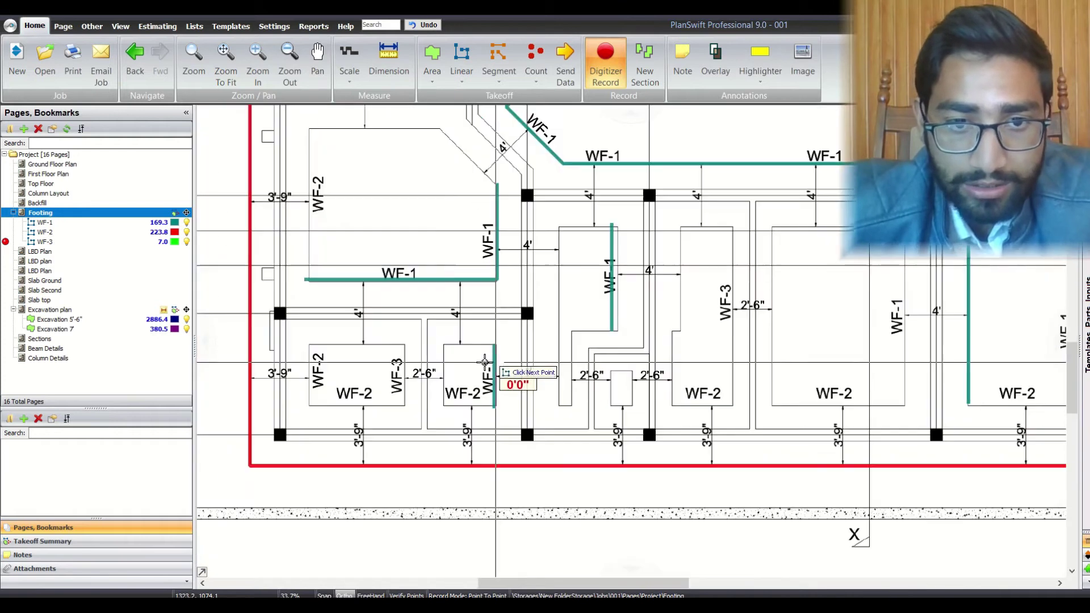
# Trace the 4.6 ft lower WF-3 run, an upward run, and a bent run, totalling 31.3.
pyautogui.click(444, 338)
pyautogui.doubleClick(445, 408)
pyautogui.scroll(-4, 644, 396)
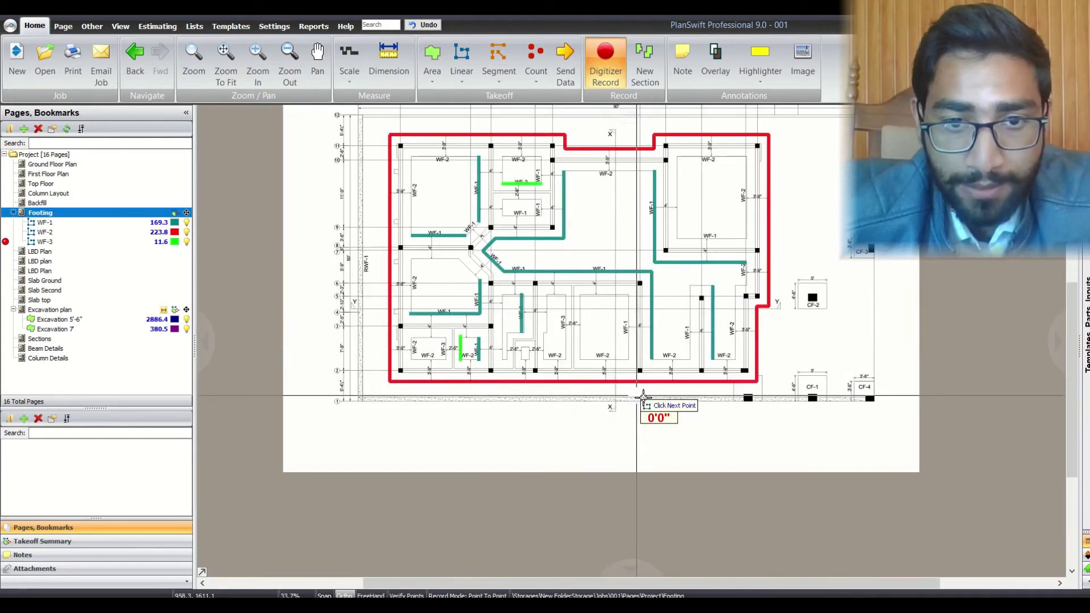
pyautogui.scroll(4, 657, 376)
pyautogui.click(456, 382)
pyautogui.scroll(-1, 451, 266)
pyautogui.doubleClick(481, 319)
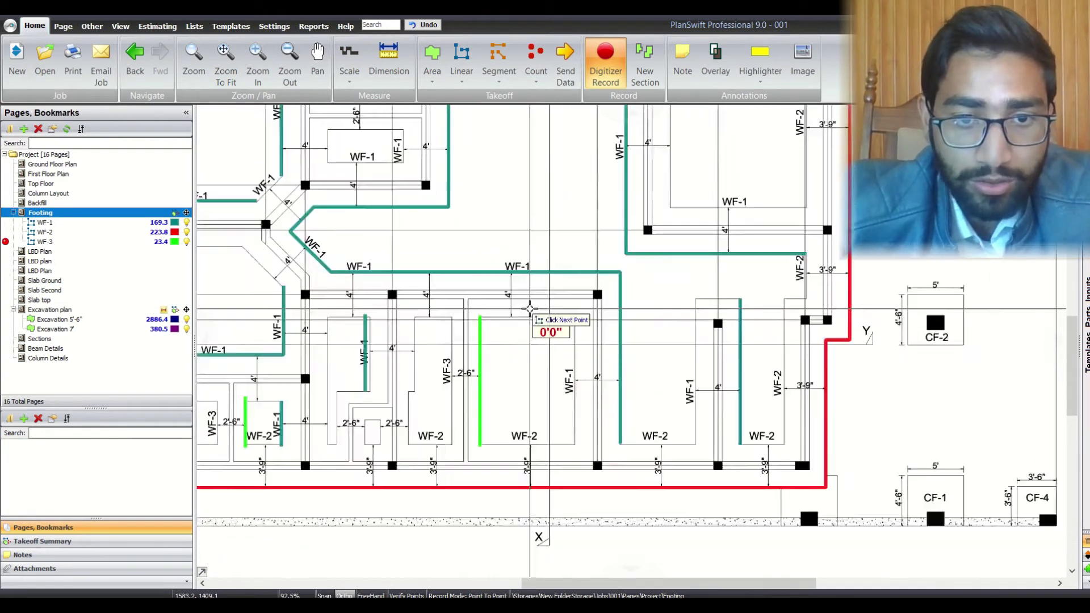
pyautogui.scroll(-4, 529, 309)
pyautogui.scroll(5, 518, 367)
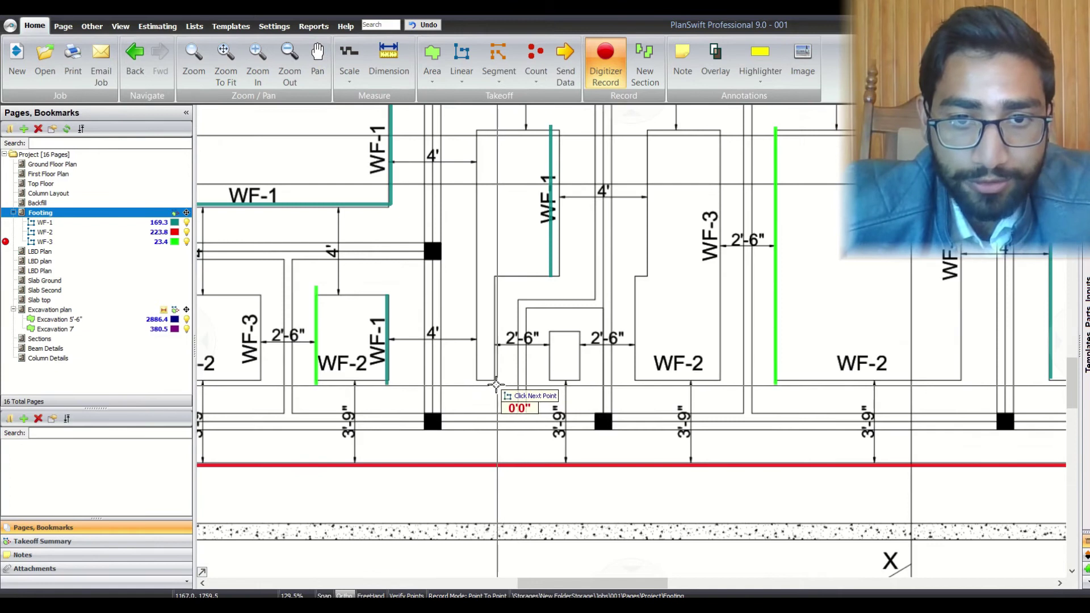
pyautogui.click(494, 276)
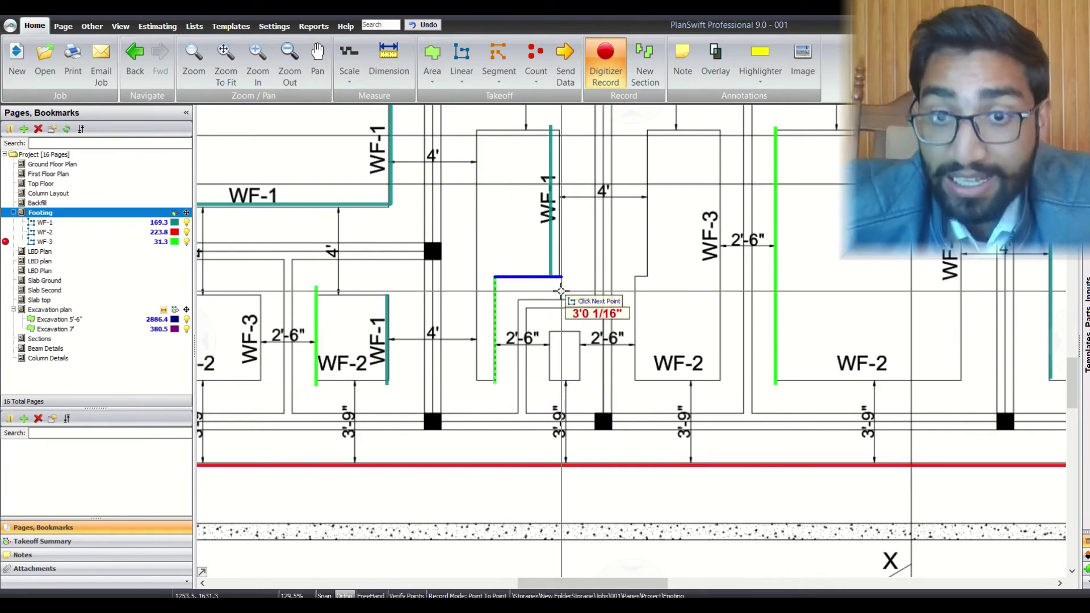
pyautogui.scroll(-4, 564, 292)
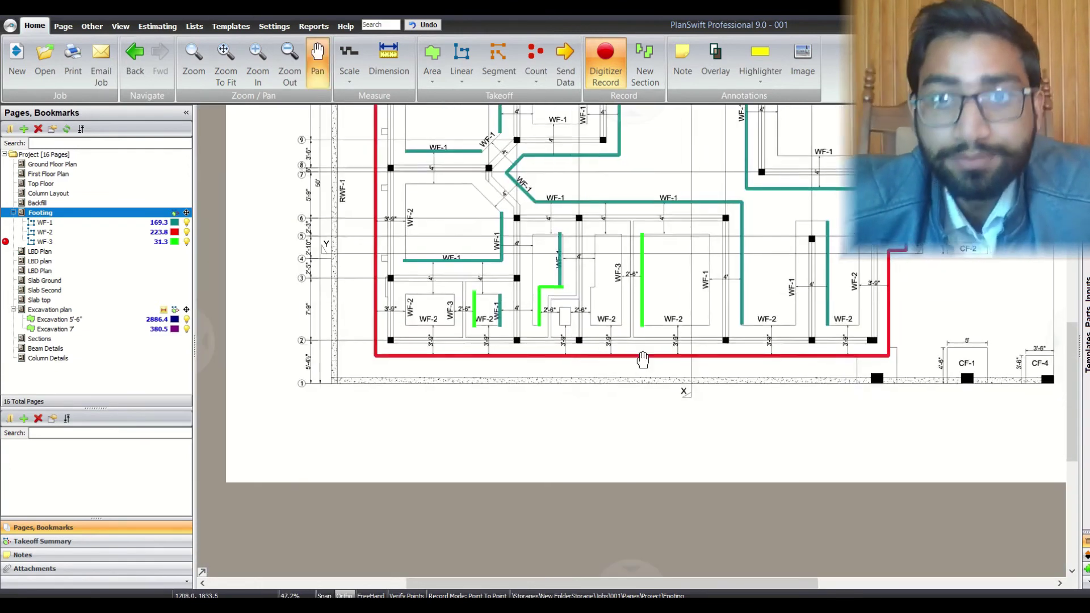
# Pan and zoom around the Footing page to view WF-1, WF-2 and WF-3 traced together.
pyautogui.scroll(1, 525, 359)
pyautogui.moveTo(582, 266)
pyautogui.mouseDown()
pyautogui.moveTo(592, 327)
pyautogui.moveTo(576, 316)
pyautogui.mouseUp()
pyautogui.scroll(-2, 623, 346)
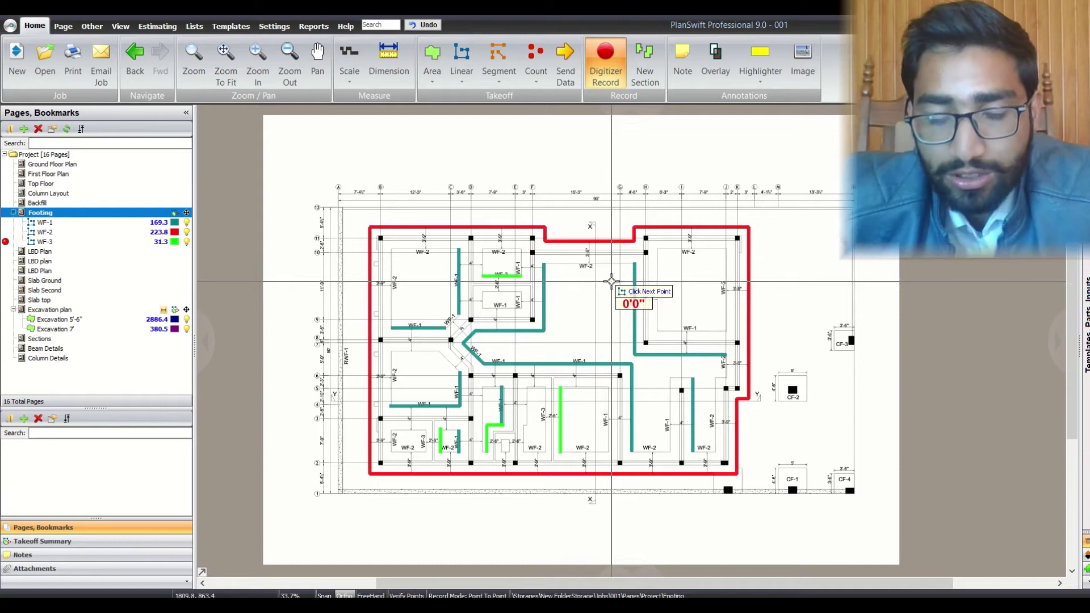
pyautogui.moveTo(623, 346)
pyautogui.mouseDown()
pyautogui.moveTo(609, 301)
pyautogui.moveTo(642, 351)
pyautogui.mouseUp()
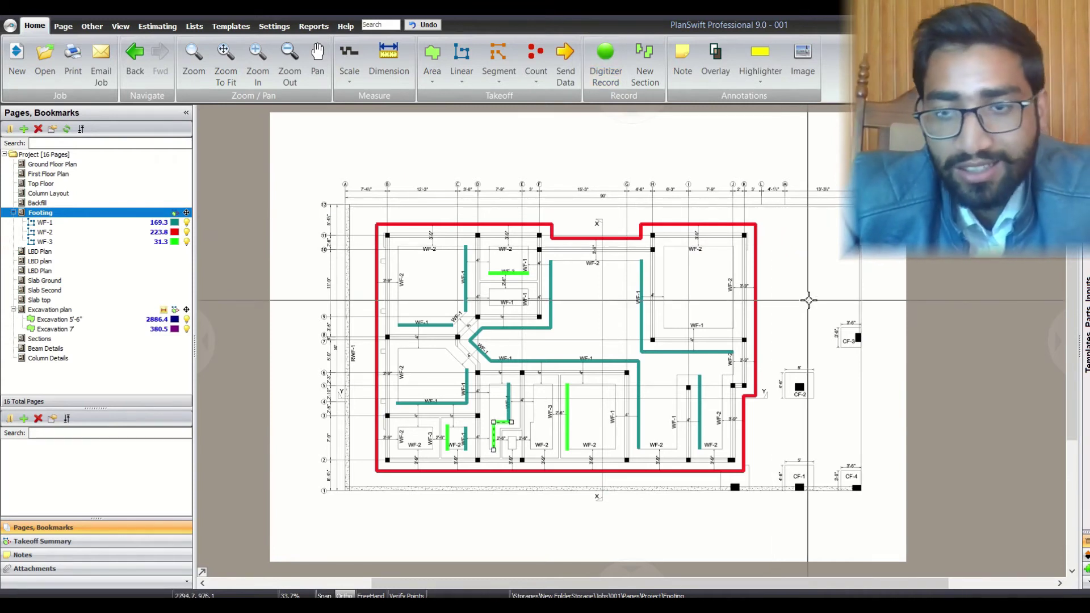
pyautogui.moveTo(834, 348); pyautogui.dragTo(818, 336)
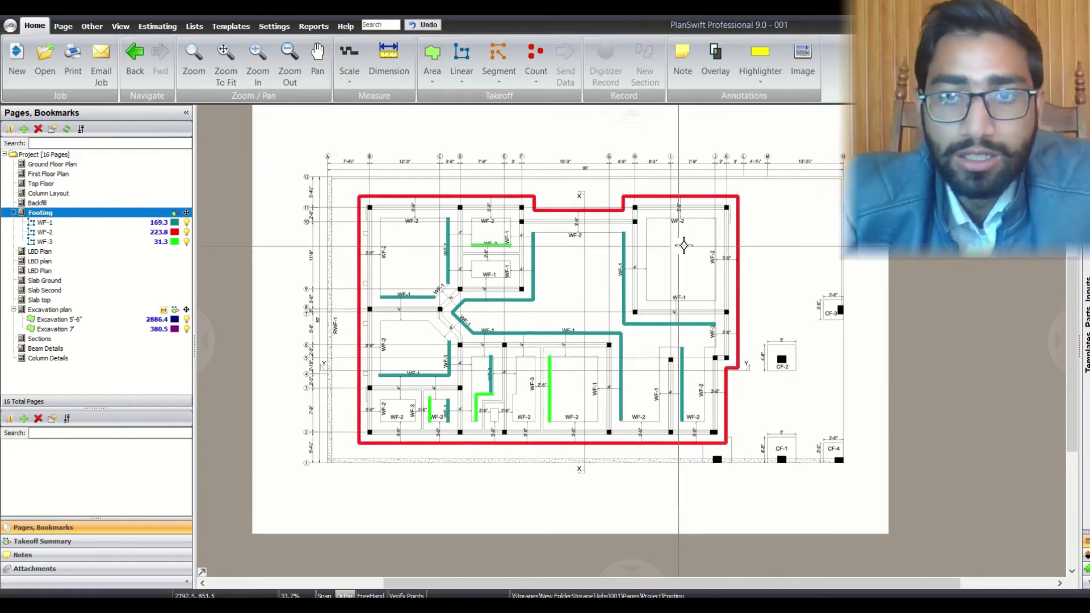
pyautogui.scroll(2, 713, 258)
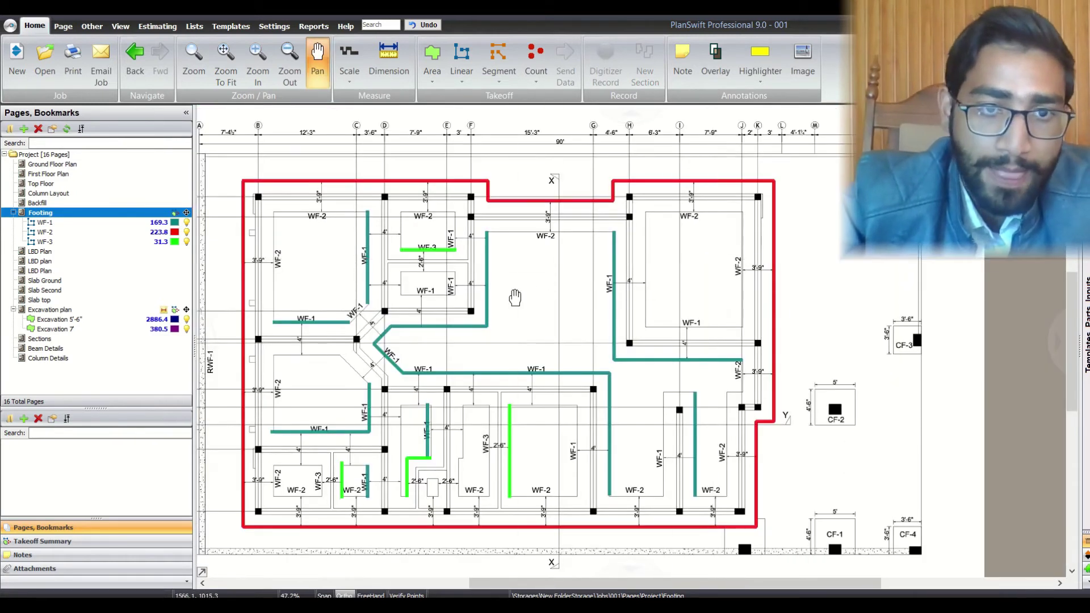
pyautogui.moveTo(513, 295); pyautogui.dragTo(554, 312)
pyautogui.scroll(-2, 574, 308)
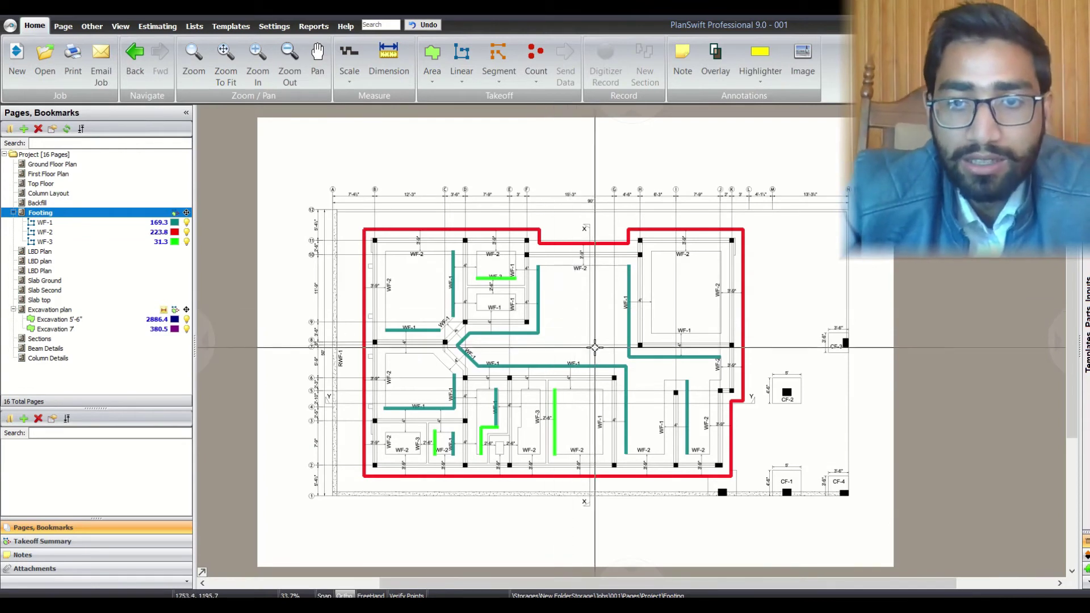
pyautogui.moveTo(594, 347); pyautogui.dragTo(591, 337)
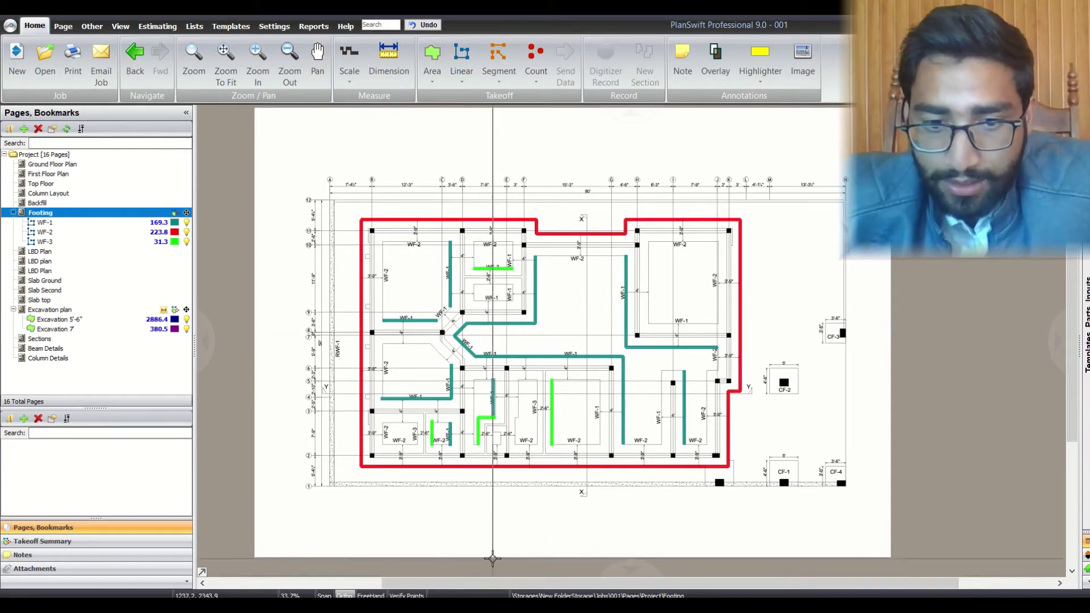